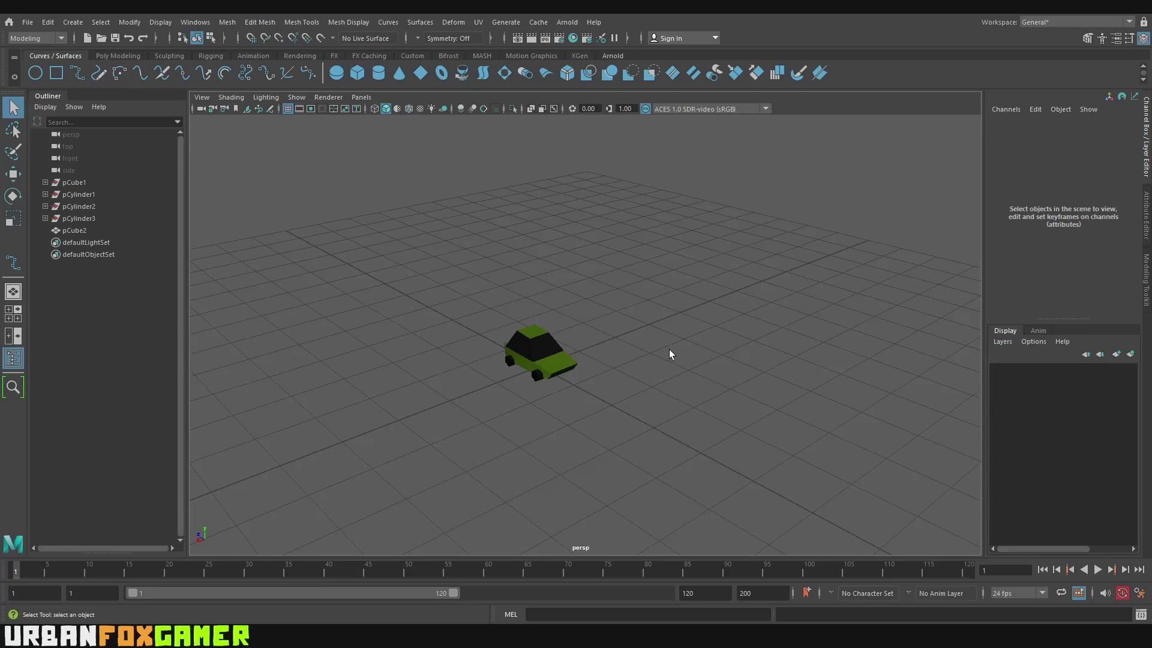
Select the green car body (pCube2) in the perspective view to show its channels and history.
click(547, 346)
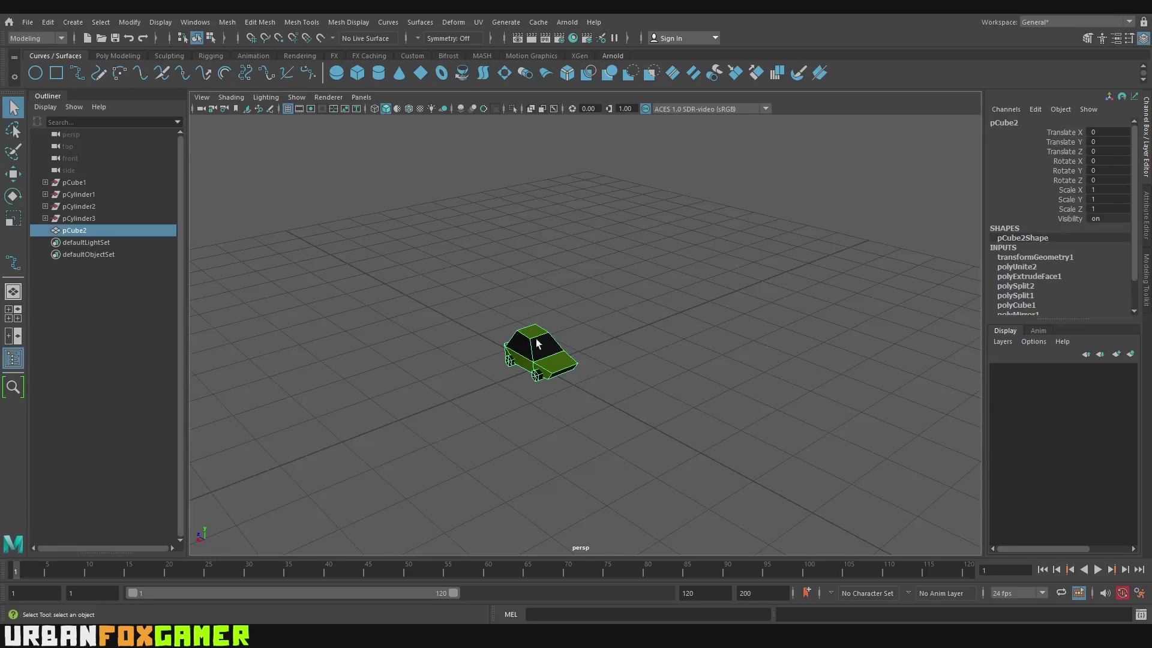
alt+drag(535, 338, 475, 341)
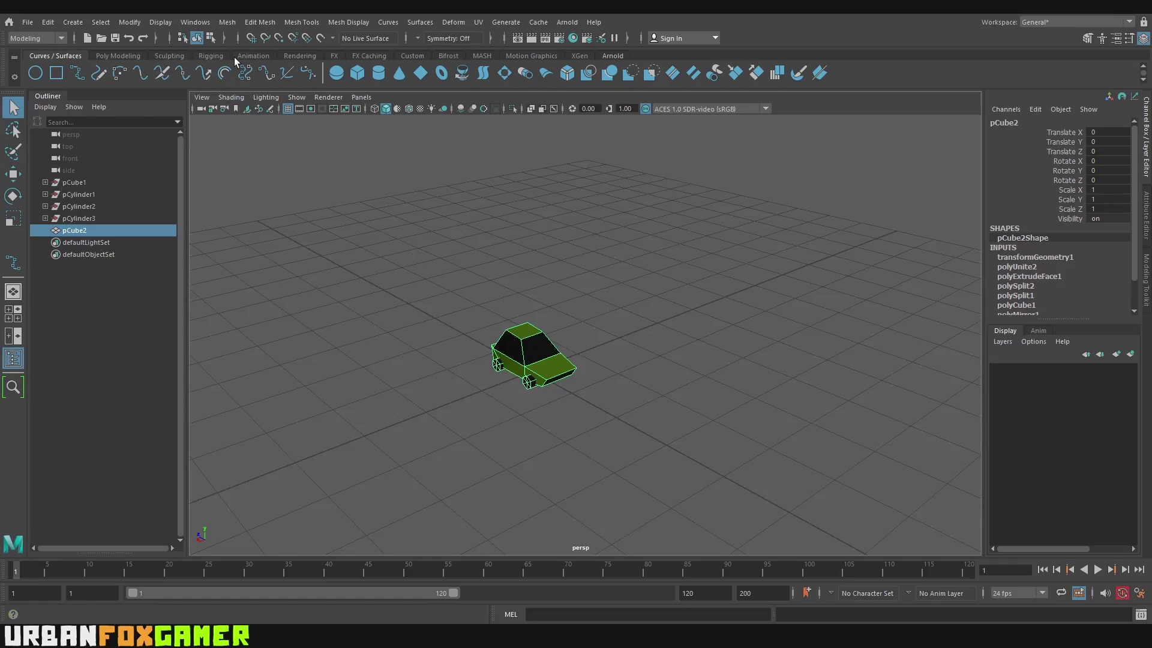
Delete the car's construction history and freeze its transformations from the Poly Modeling shelf.
click(117, 56)
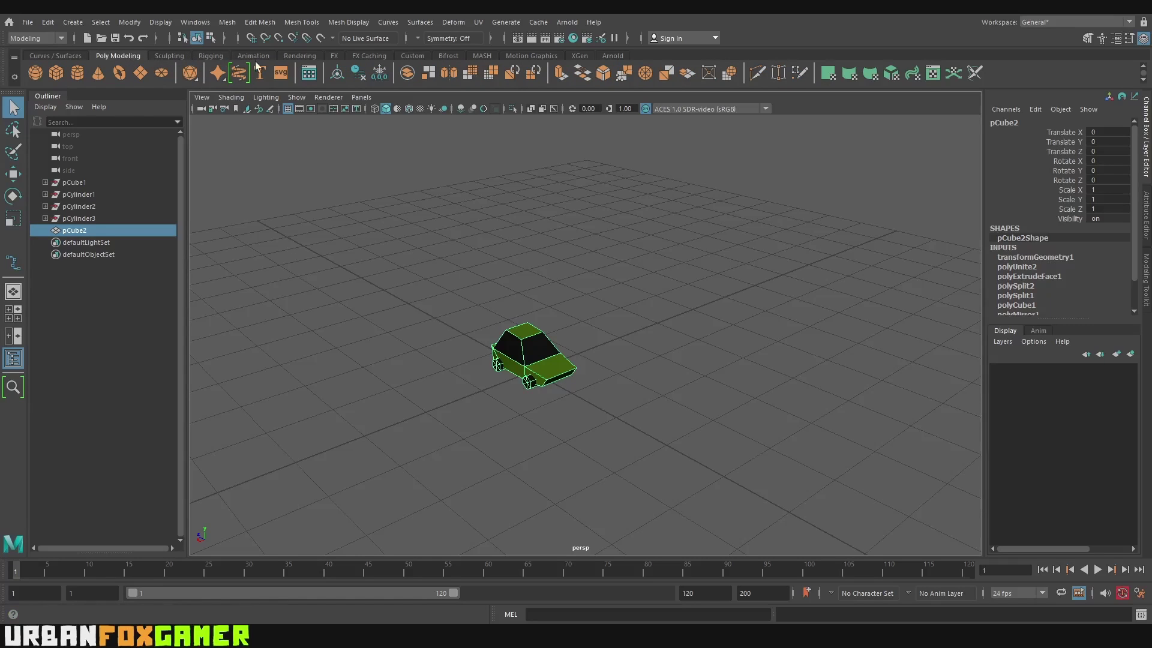
click(361, 71)
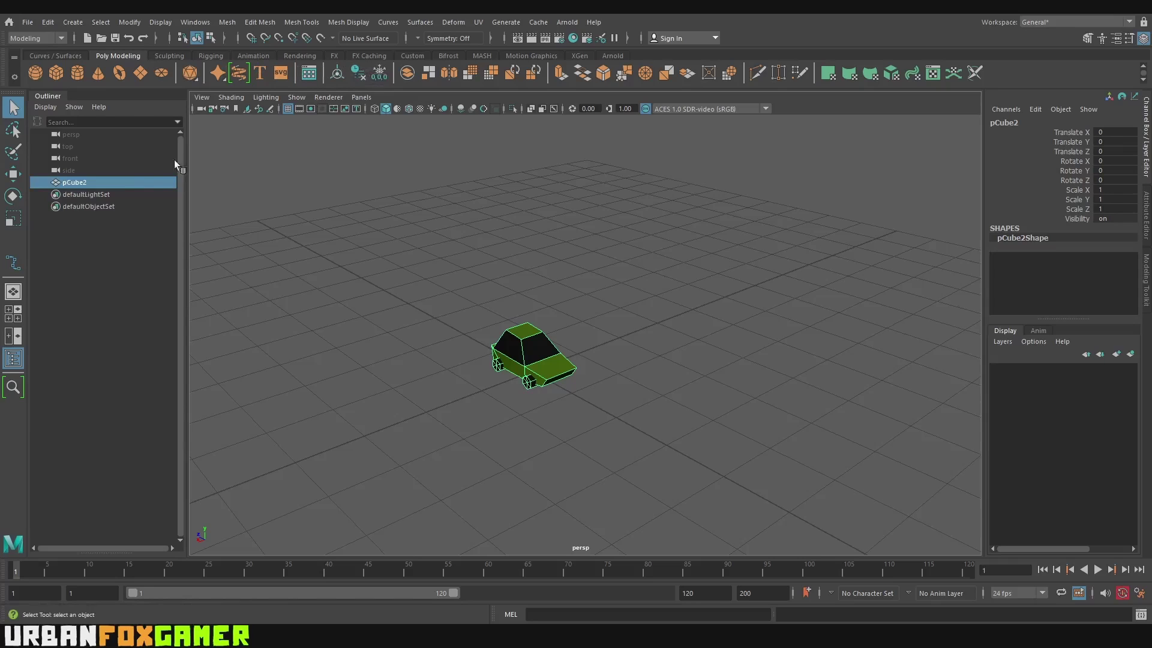
click(383, 72)
alt+drag(497, 345, 504, 345)
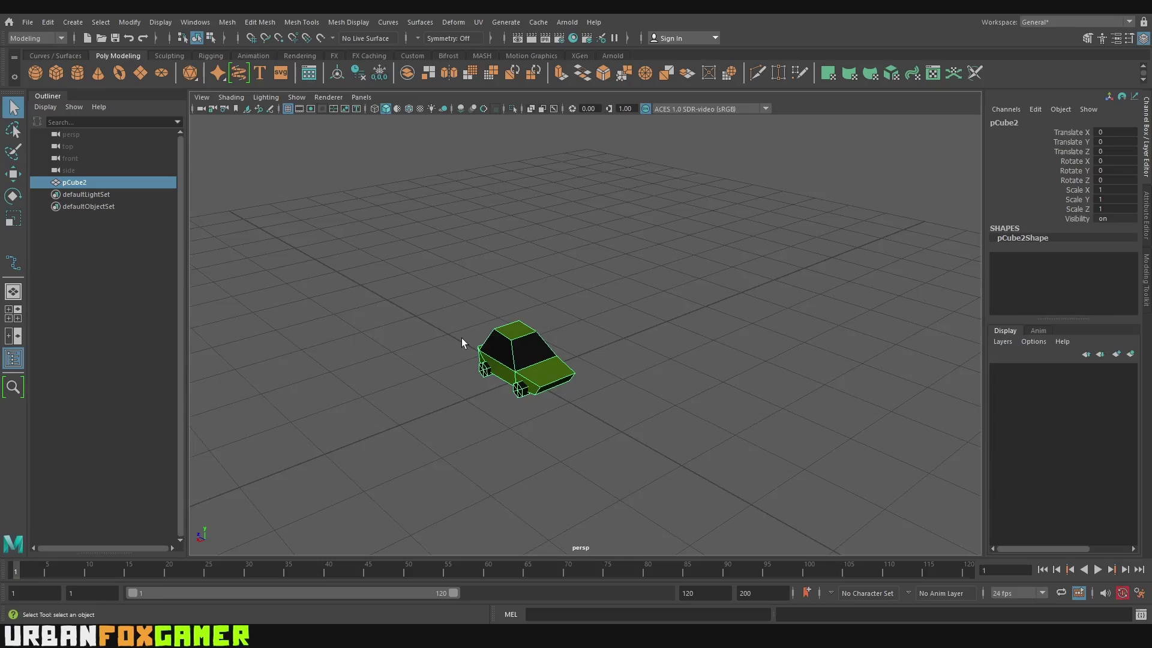
Rename pCube2 to 'car' in the Outliner.
double_click(72, 182)
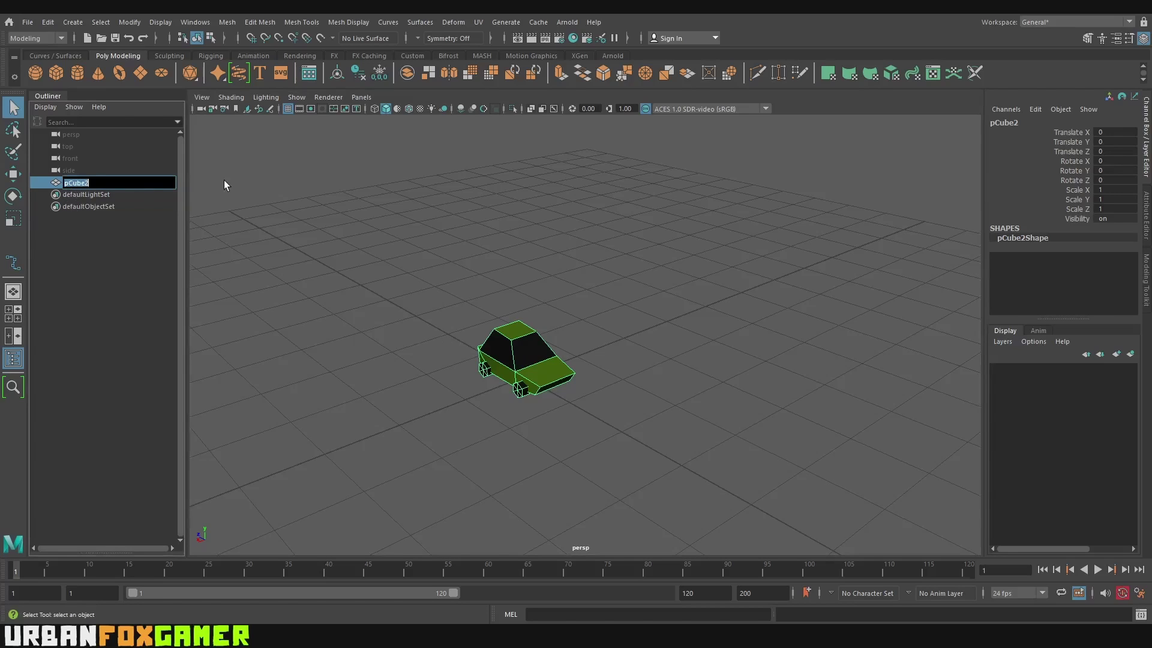
text(car)
key(Return)
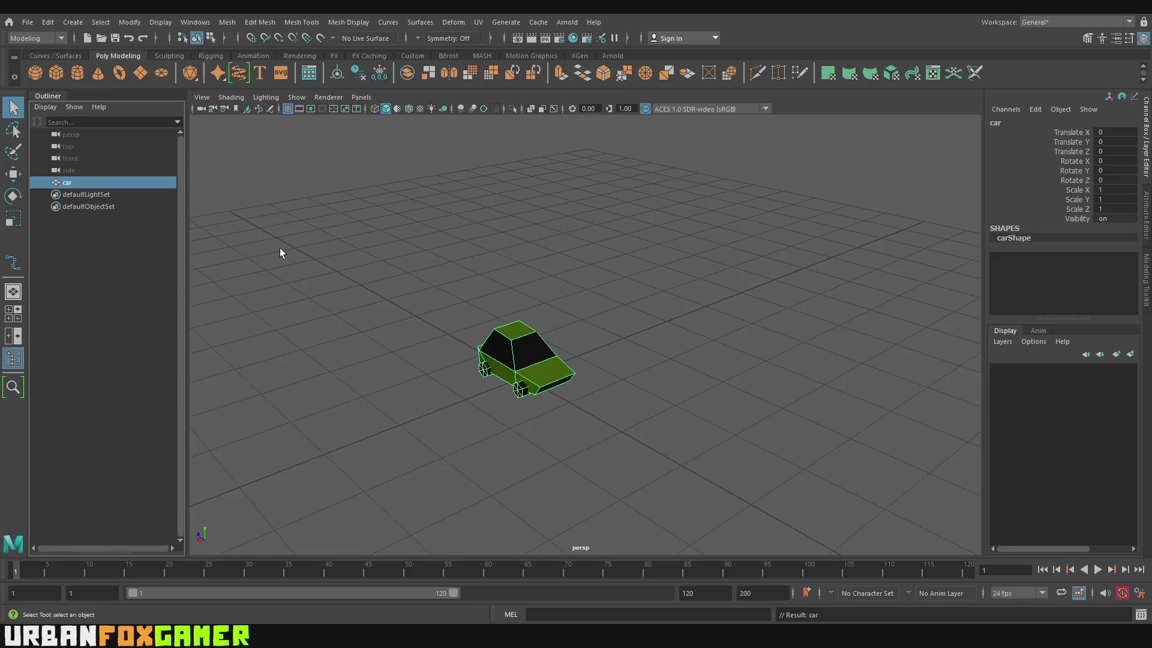
Group the car twice with Ctrl+G and rename the inner group1 to 'steering'.
key(ctrl+g)
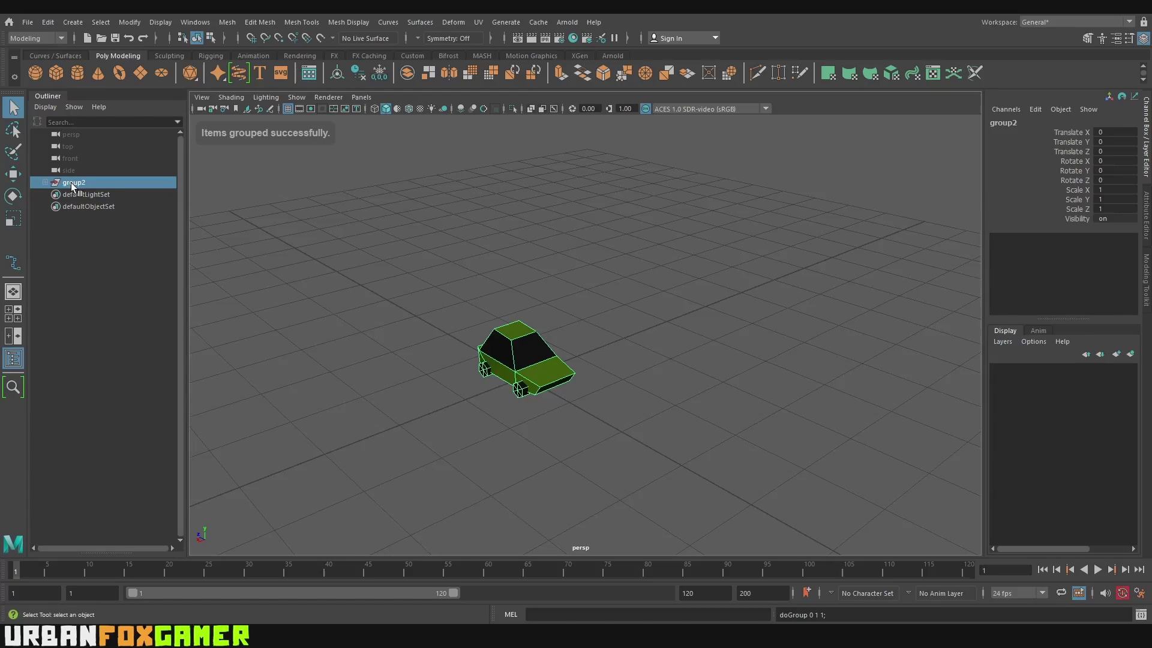
click(44, 181)
click(52, 193)
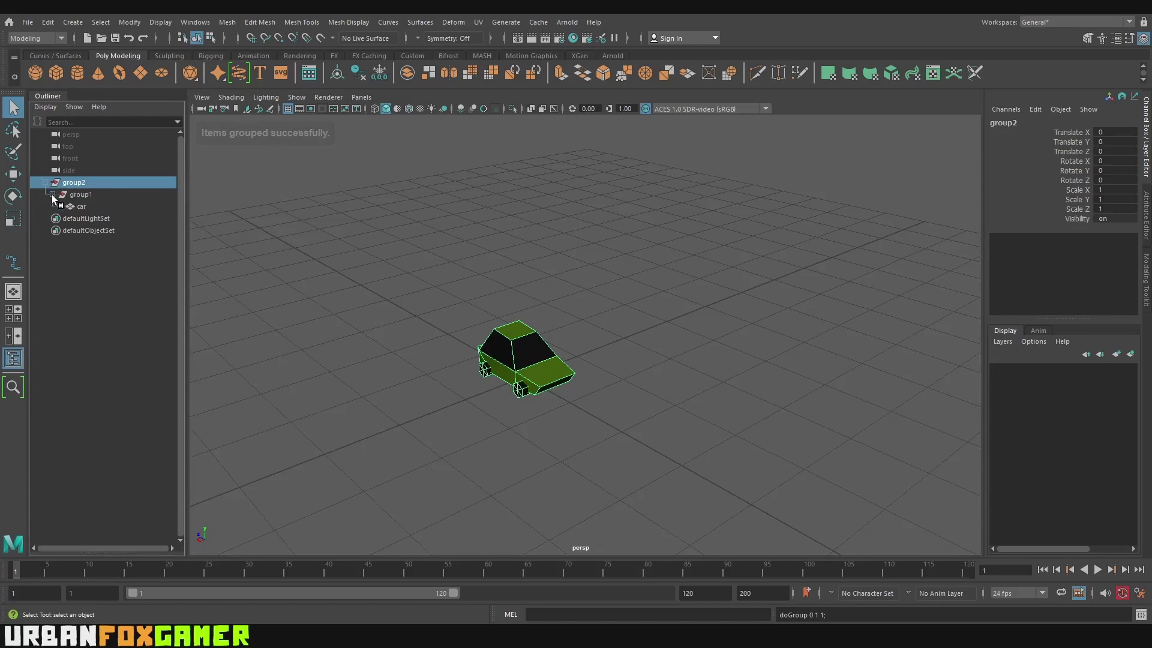
double_click(84, 194)
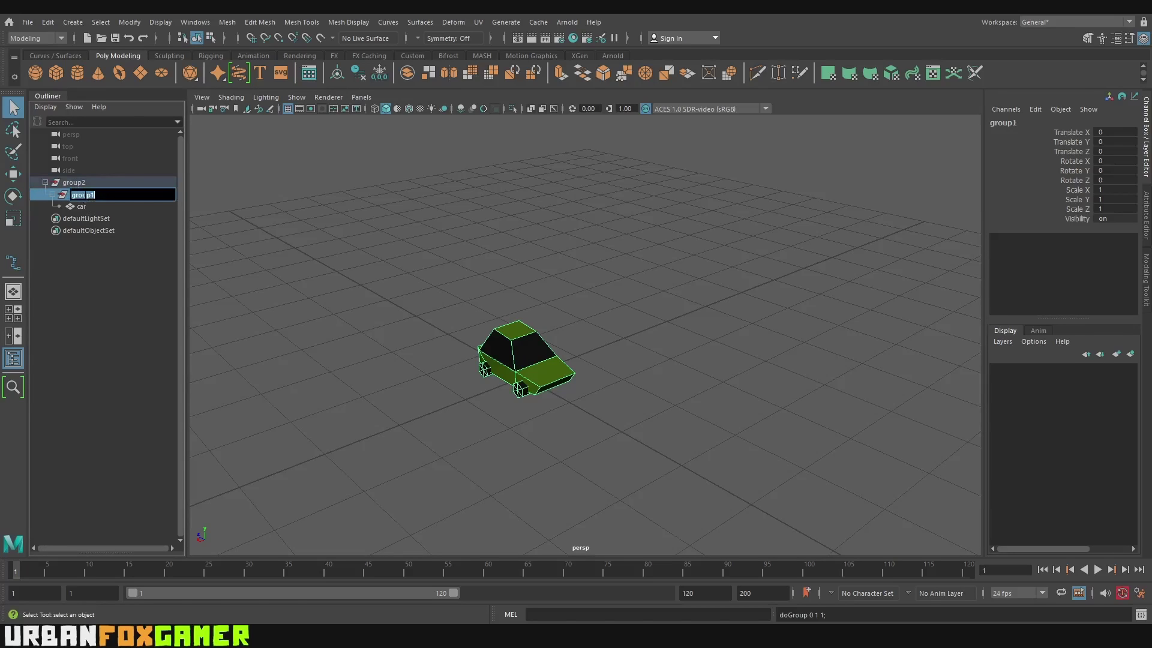
text(steering)
key(Return)
Rename the outer group2 to 'path', then select the steering group.
double_click(74, 182)
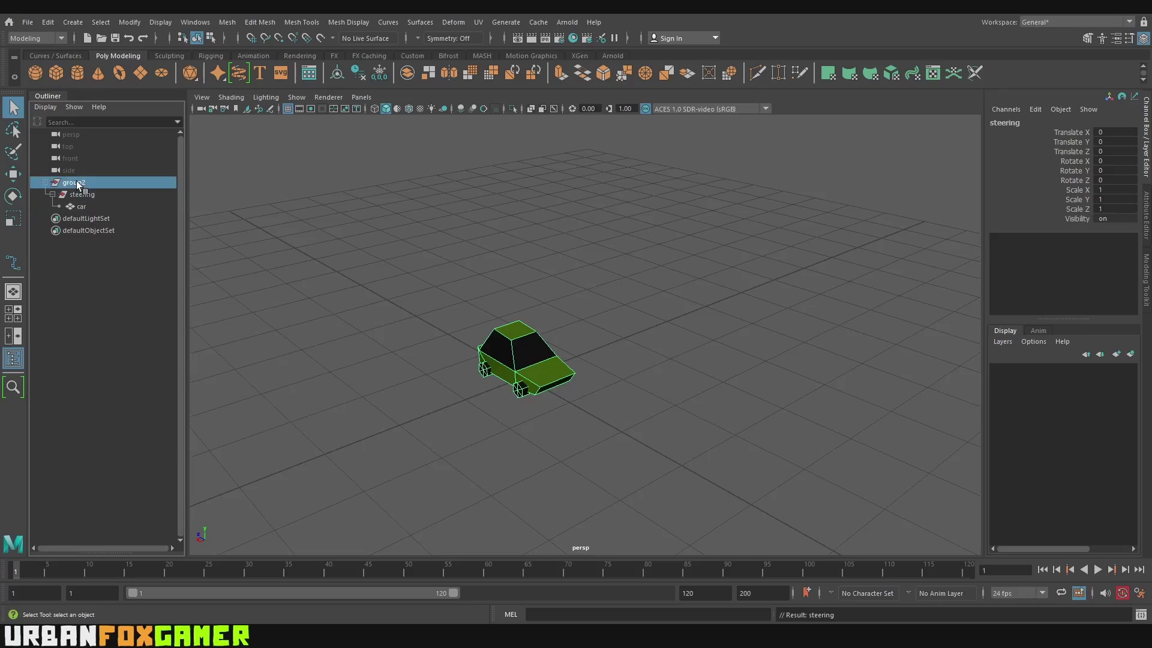
text(oa)
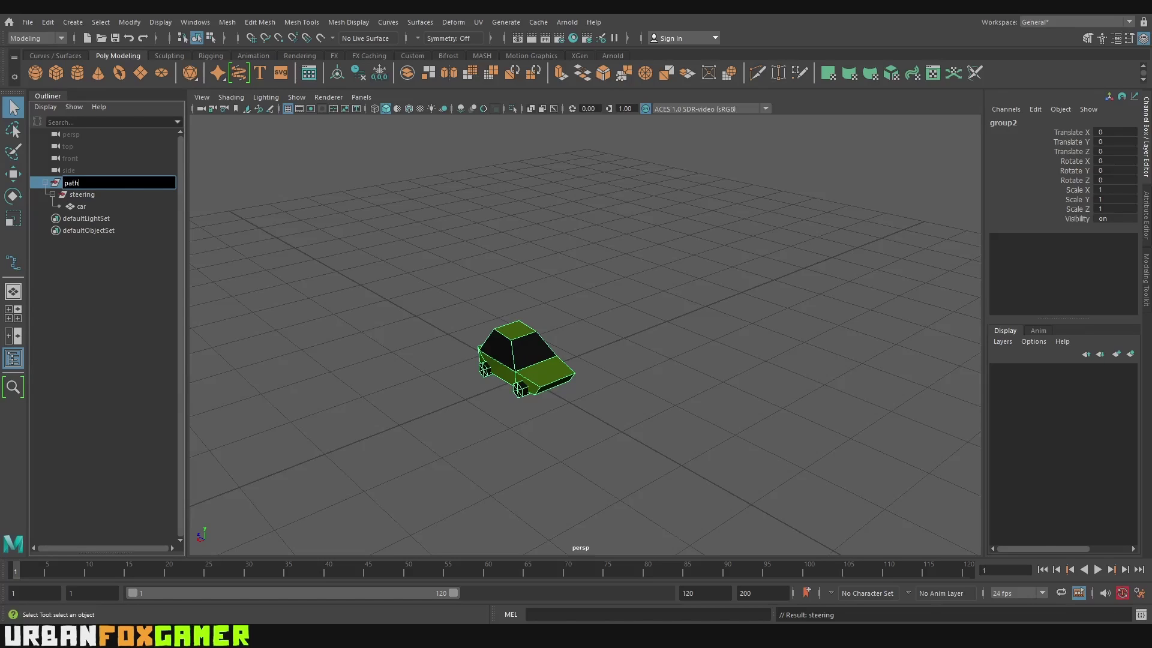
key(Return)
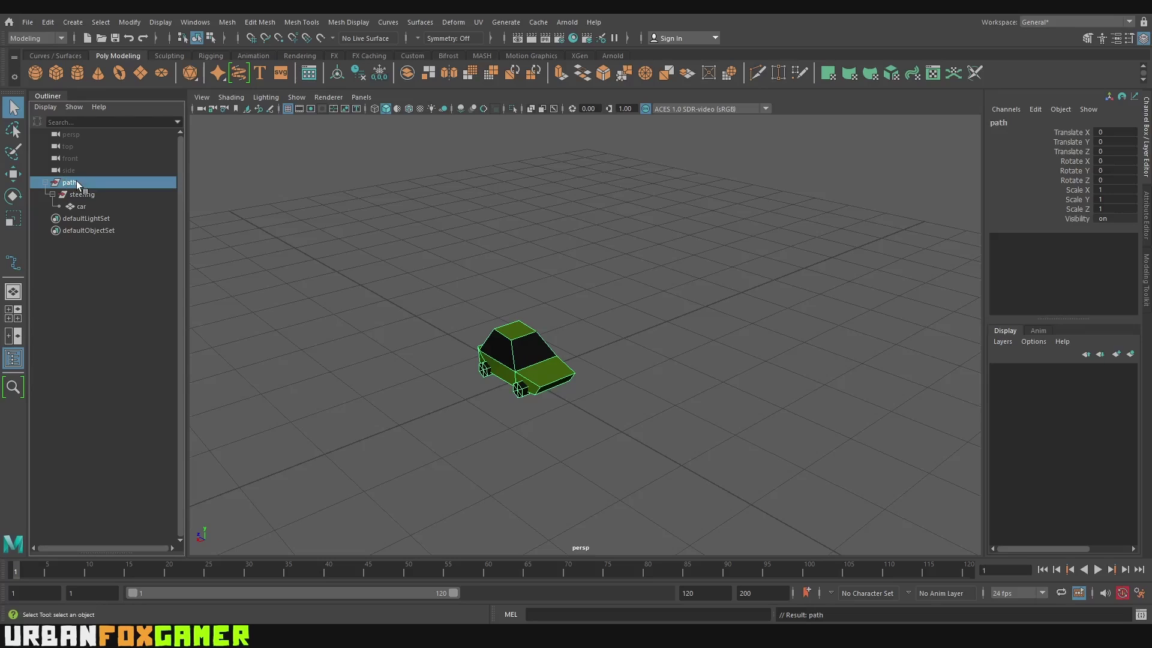
click(84, 210)
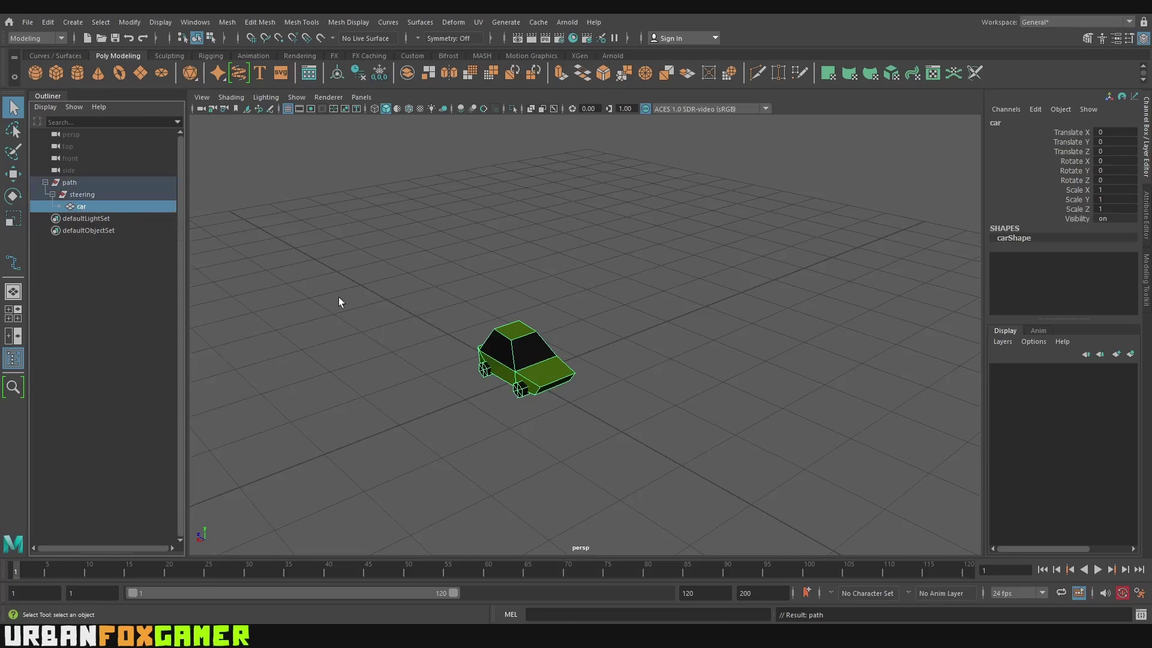
alt+drag(521, 333, 596, 383)
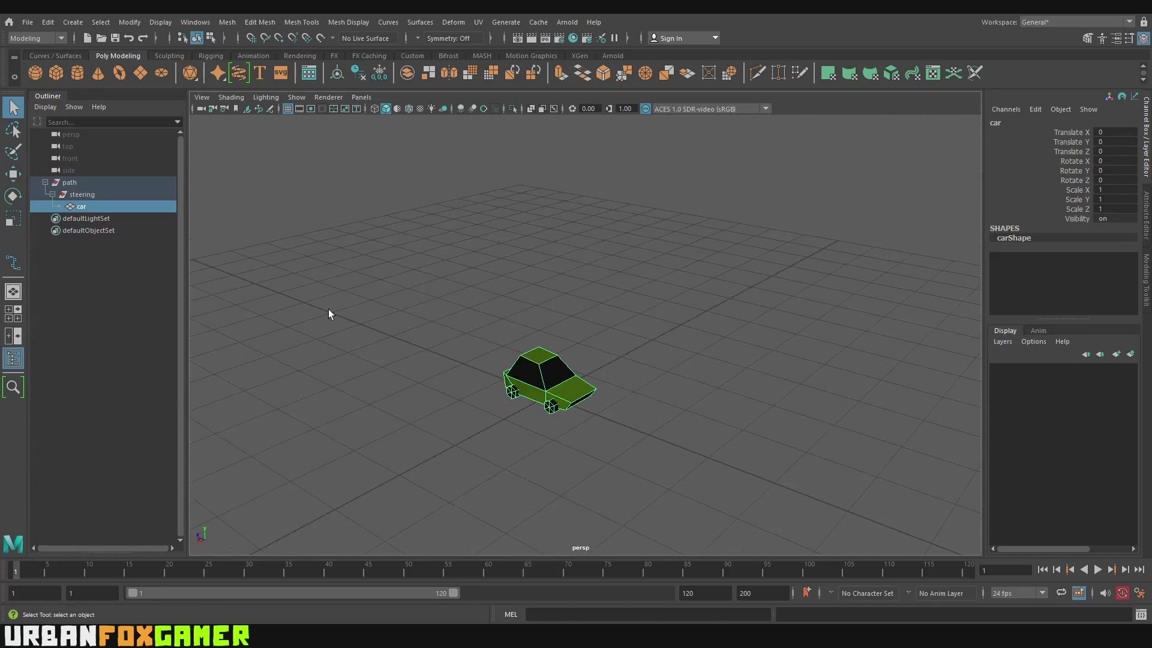
drag(69, 196, 88, 189)
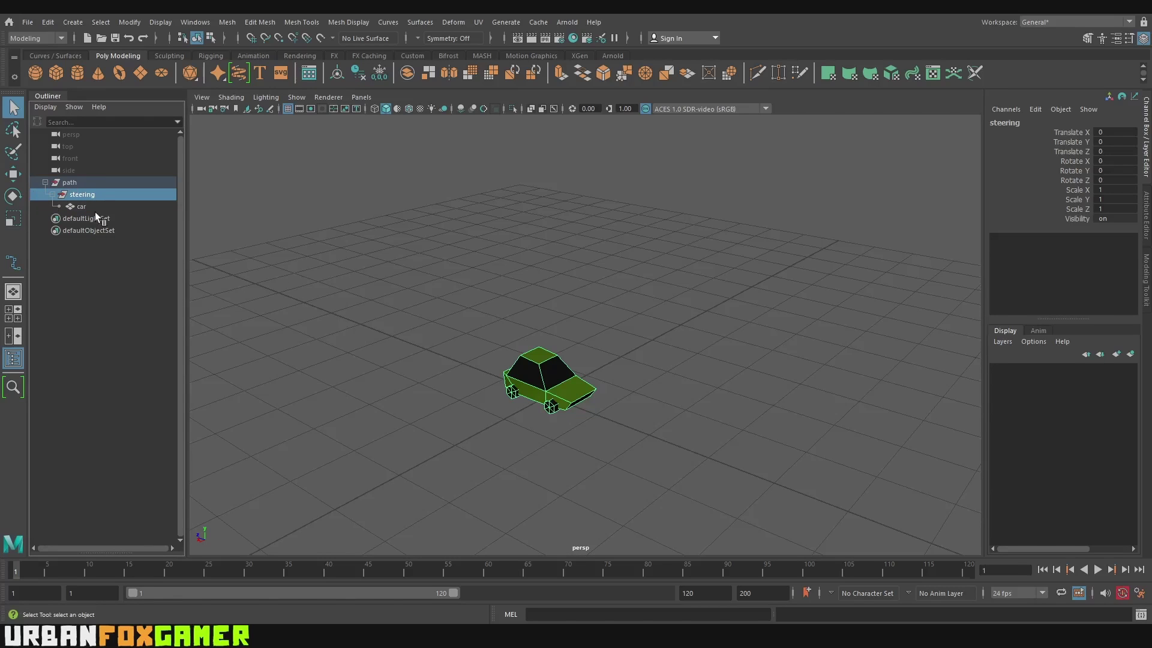
Deselect the car and switch to the four-view layout, framing the top view.
click(567, 322)
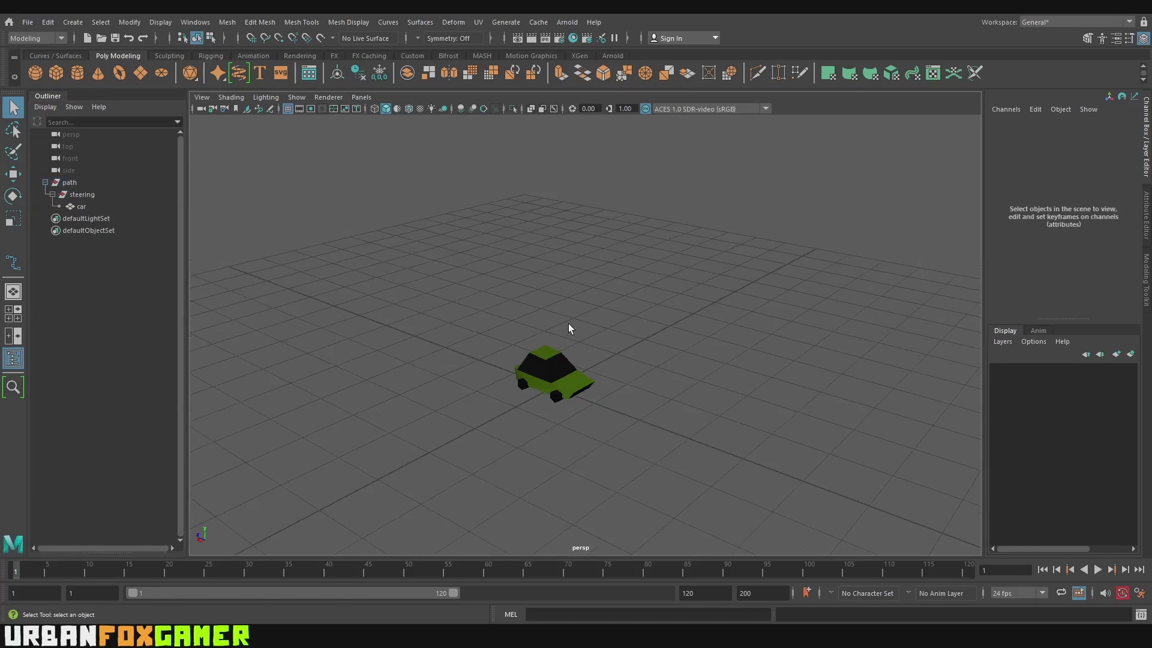
key(space)
scroll(407, 234, down, 3)
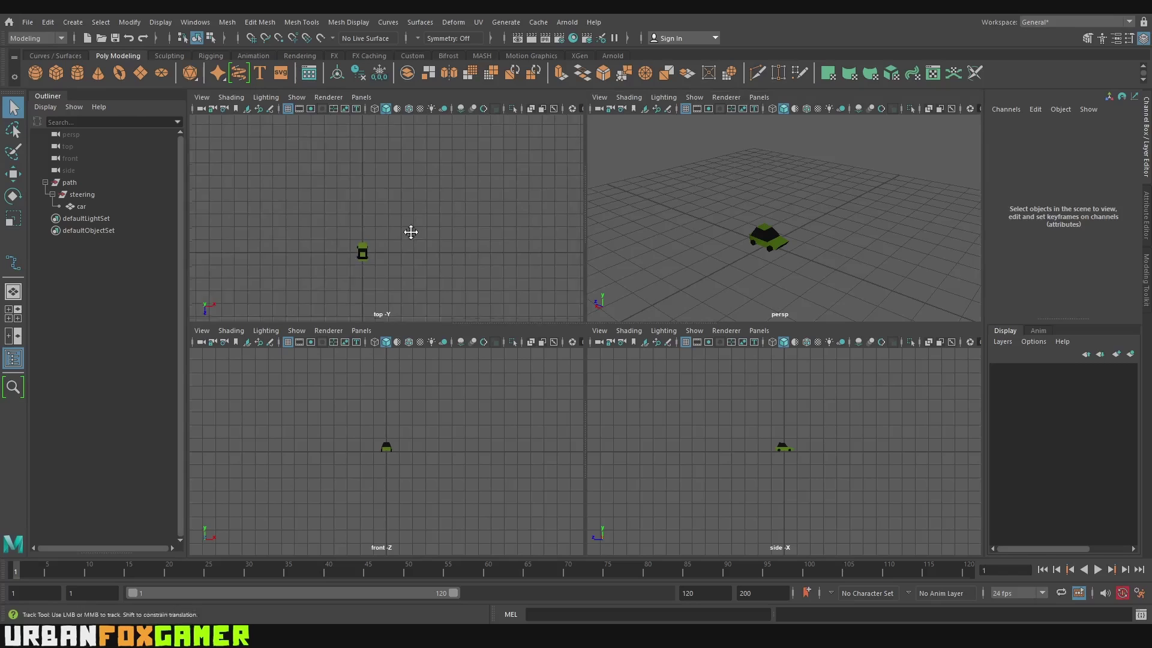
alt+middle_drag(406, 234, 339, 203)
Choose the EP Curve Tool on the Curves / Surfaces shelf, discarding a freehand attempt.
click(55, 55)
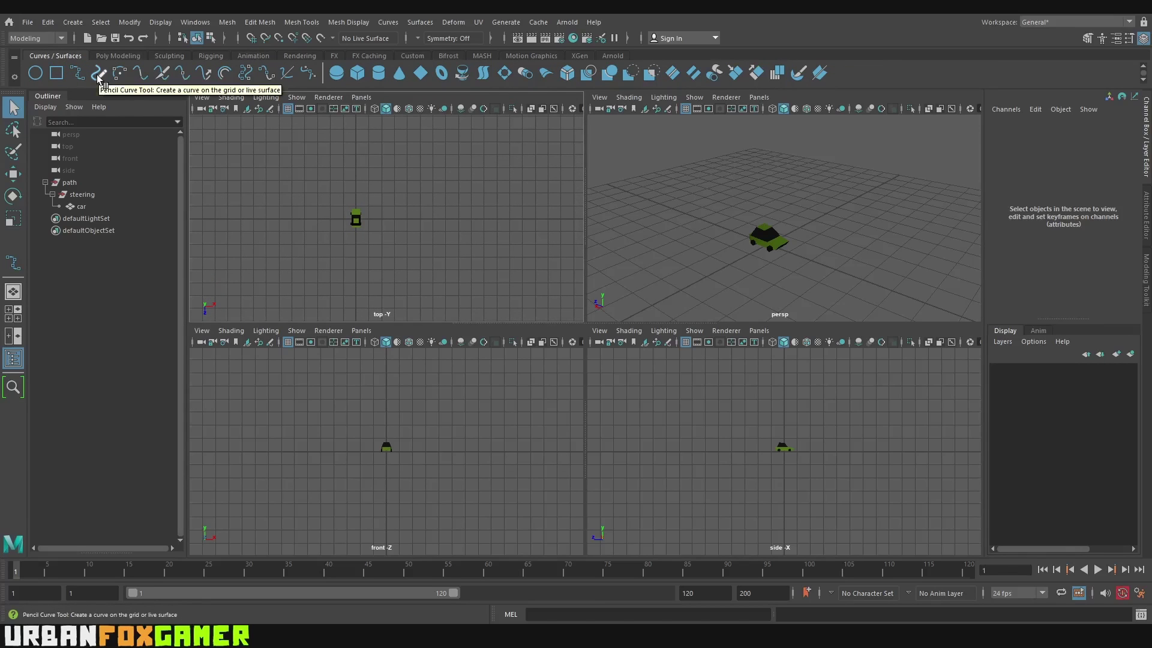
click(99, 74)
mouse_move(324, 188)
mouse_down()
mouse_move(351, 167)
mouse_move(466, 216)
mouse_up()
key(ctrl+z)
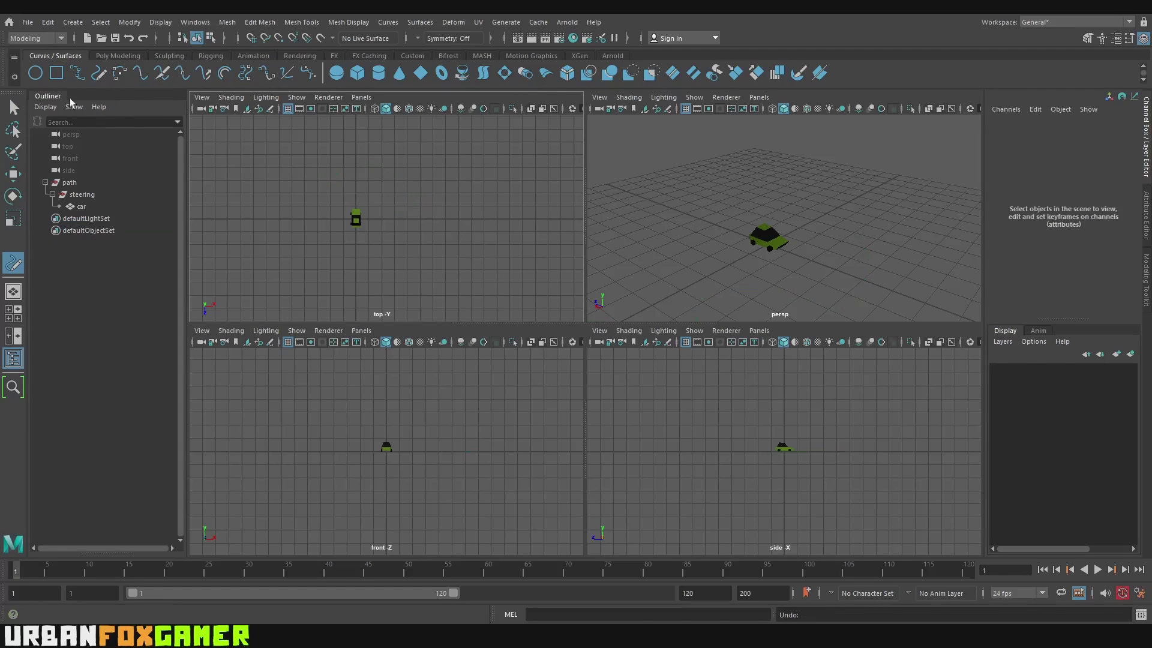
click(78, 75)
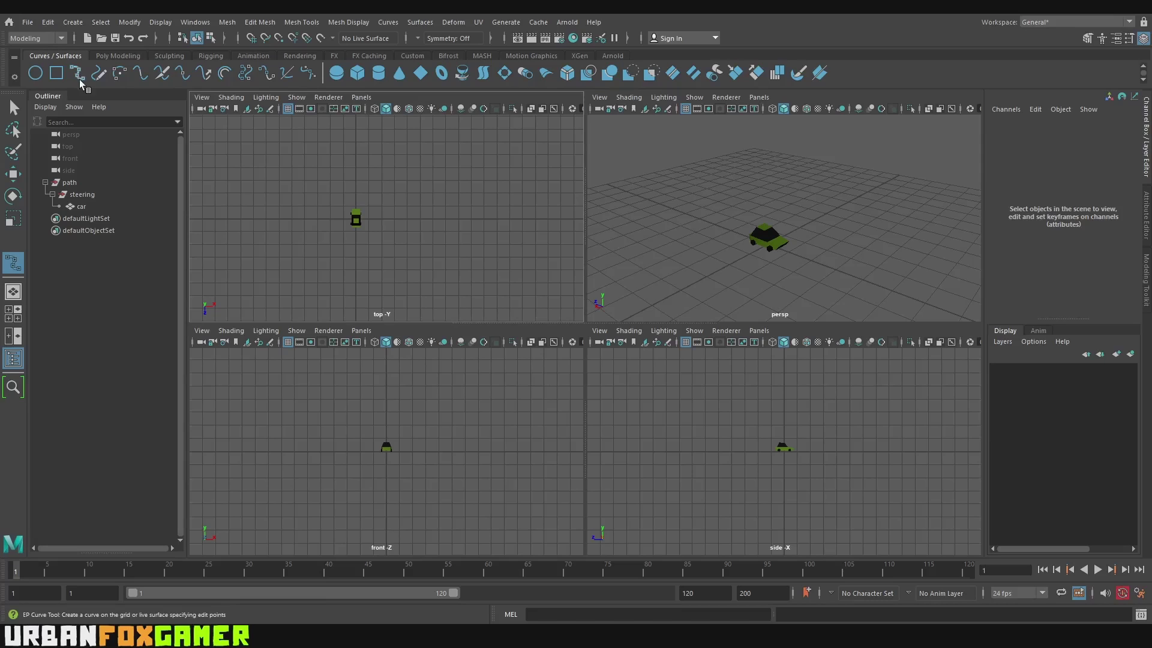
Start the path at the car, placing edit points up, over the top and down the right.
click(352, 161)
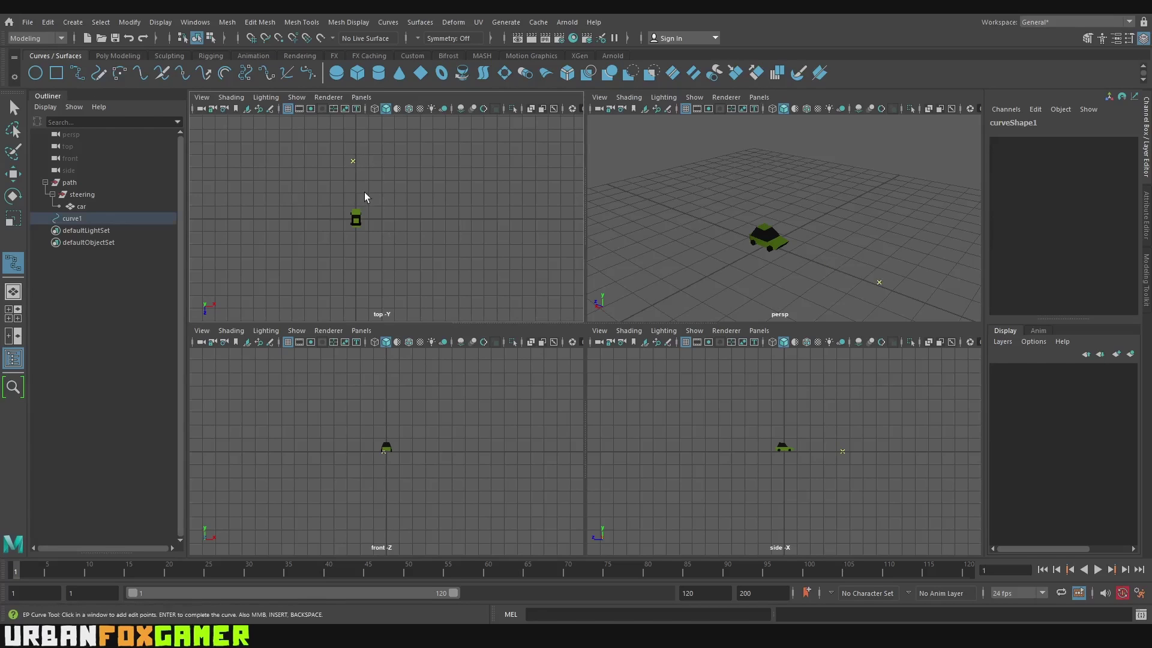
key(BackSpace)
click(355, 200)
click(368, 150)
drag(455, 174, 457, 180)
click(442, 142)
click(489, 210)
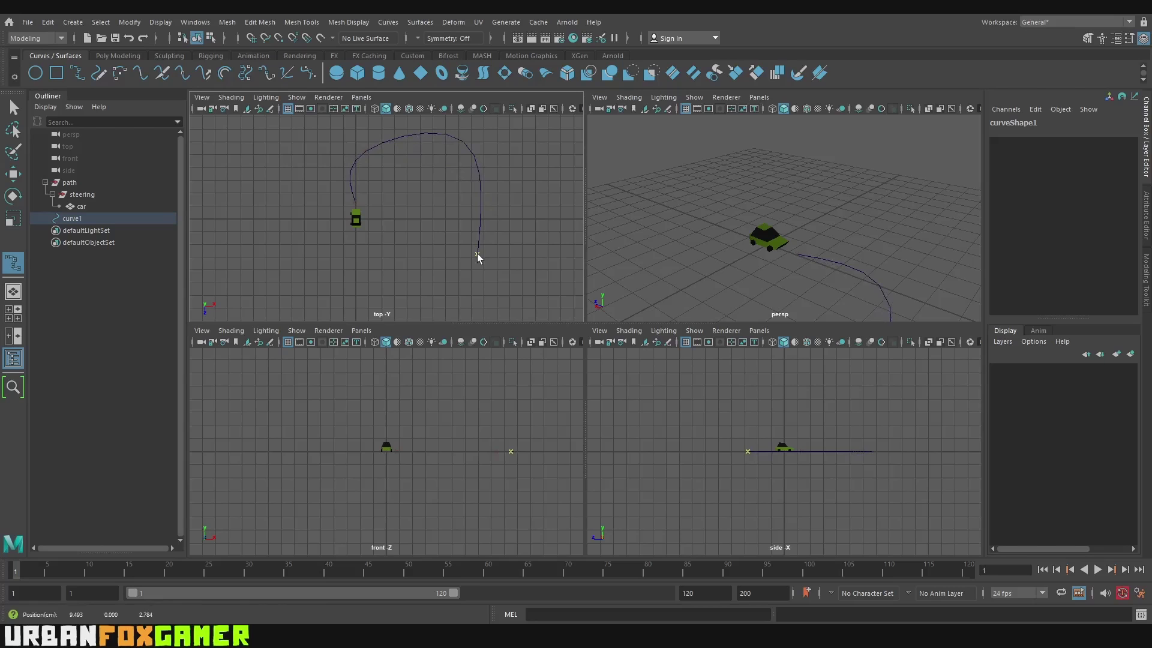
click(454, 308)
mouse_move(315, 306)
mouse_down()
mouse_move(302, 276)
mouse_move(309, 304)
mouse_up()
Continue the loop up the left, across the top and around an inner loop, then finish curve1.
click(259, 231)
click(299, 175)
click(372, 186)
click(446, 211)
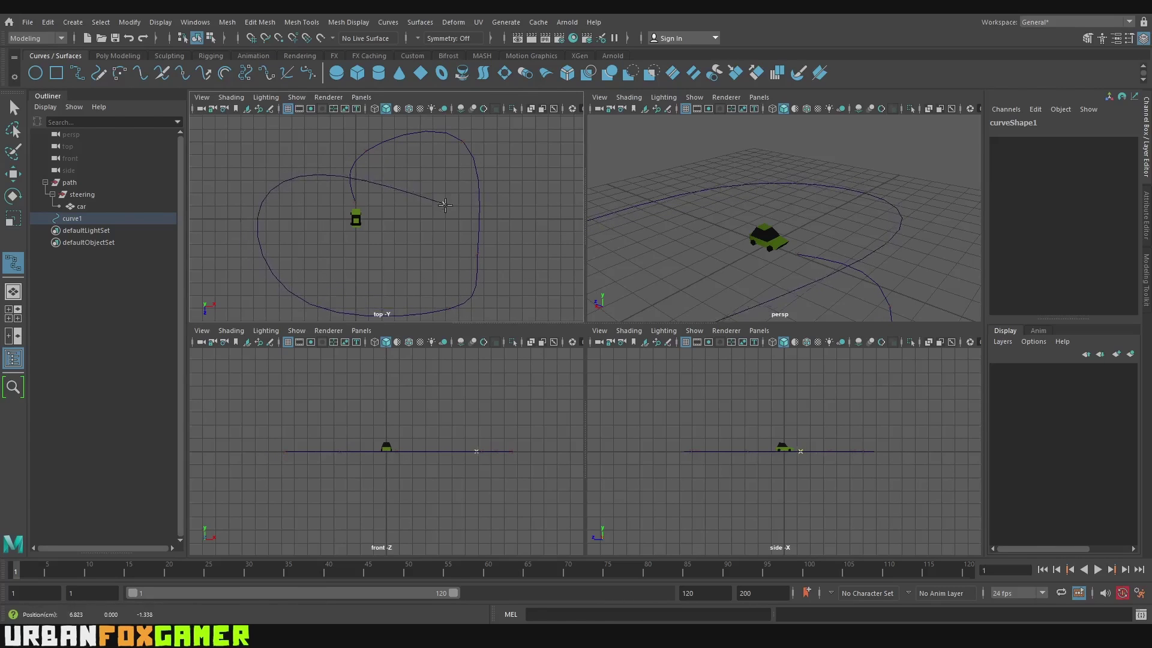
click(456, 243)
click(425, 280)
click(376, 282)
click(309, 240)
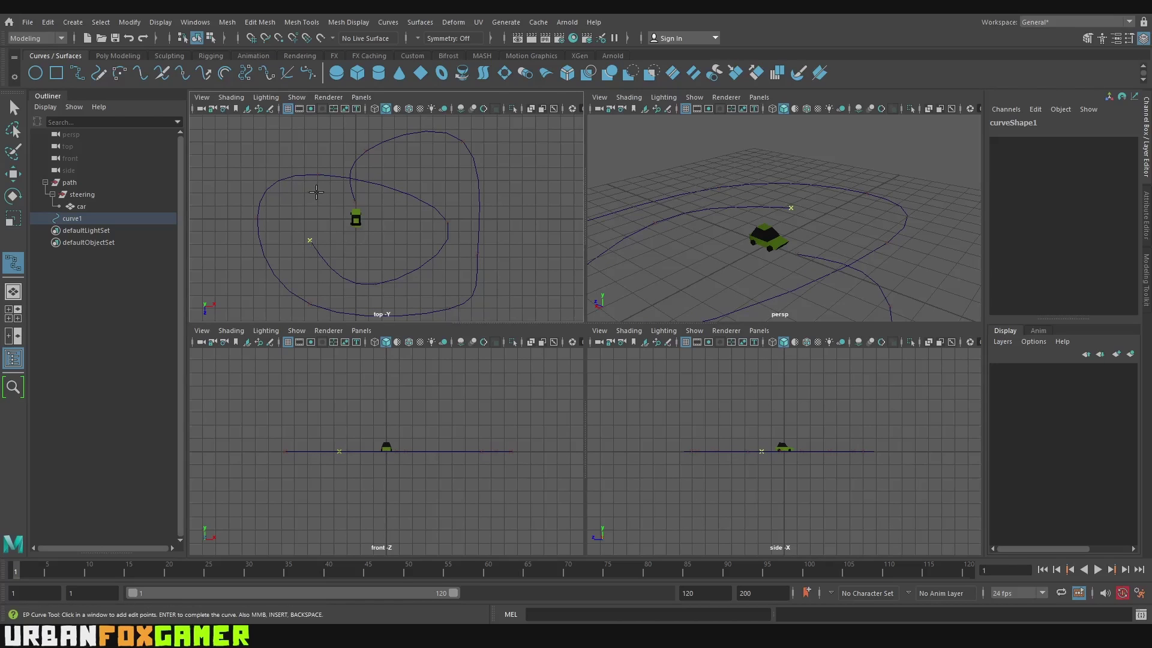
click(14, 110)
click(312, 215)
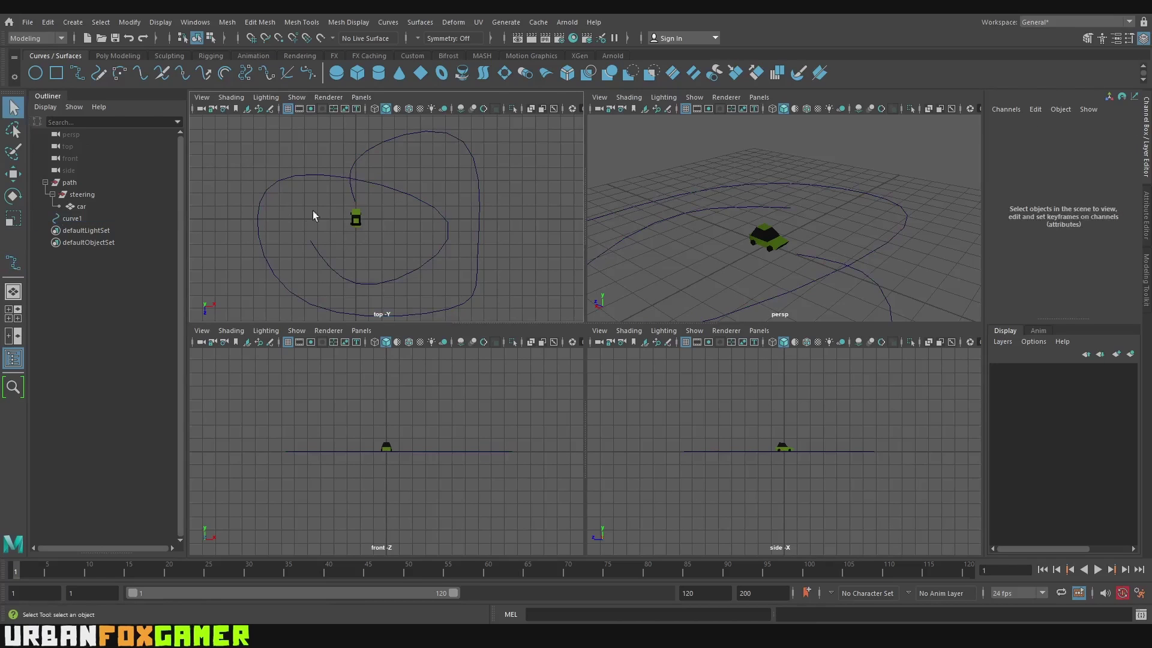
scroll(223, 238, up, 1)
Select the path group and curve1, and switch to the Animation menu set.
click(68, 183)
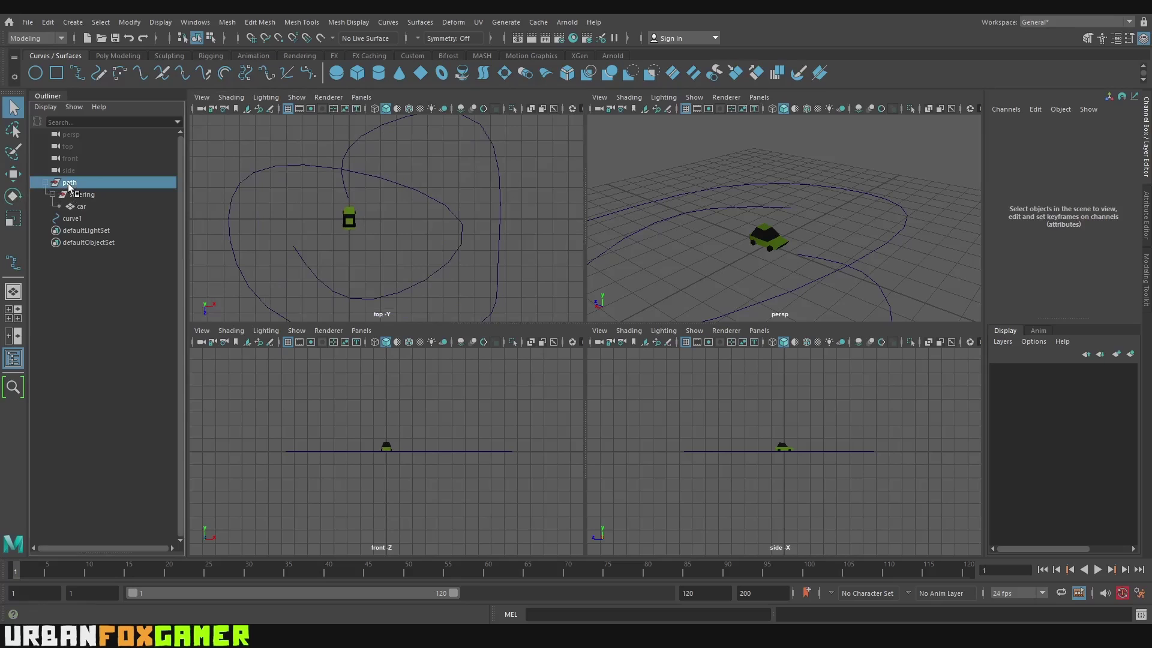
shift+click(346, 167)
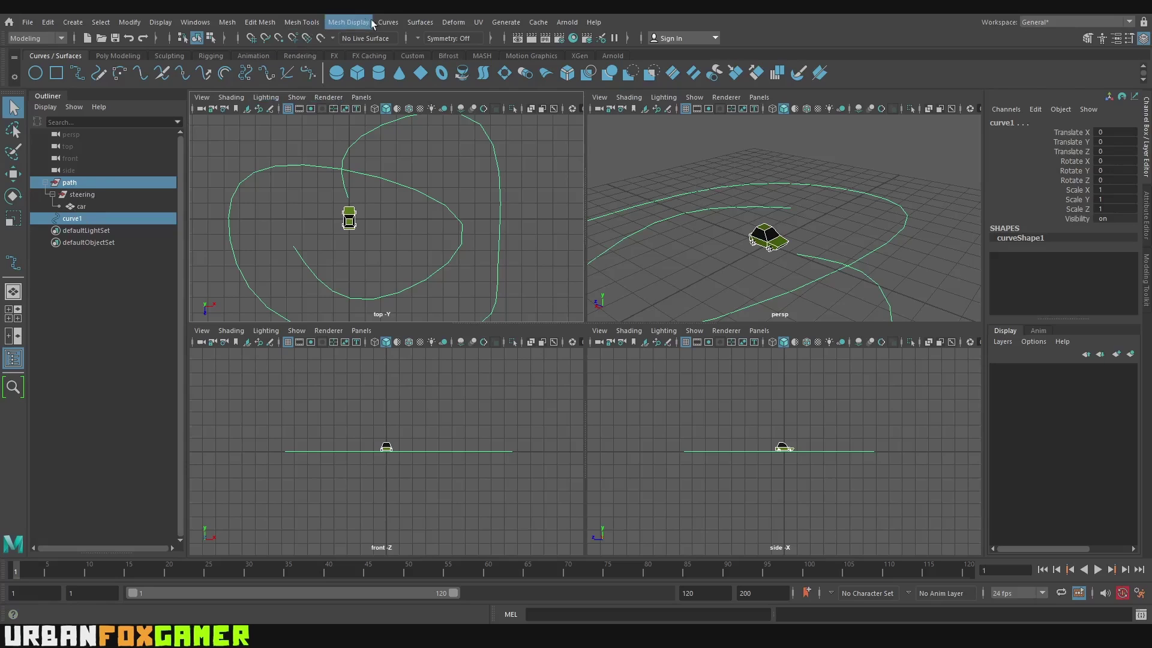
click(35, 38)
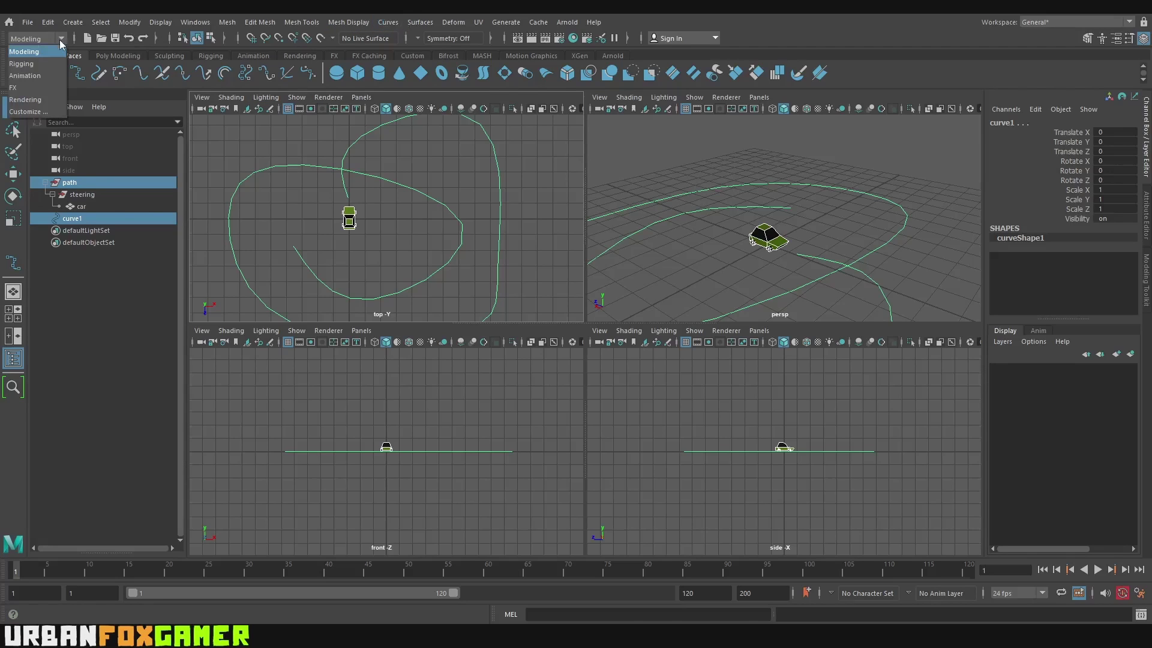
click(27, 76)
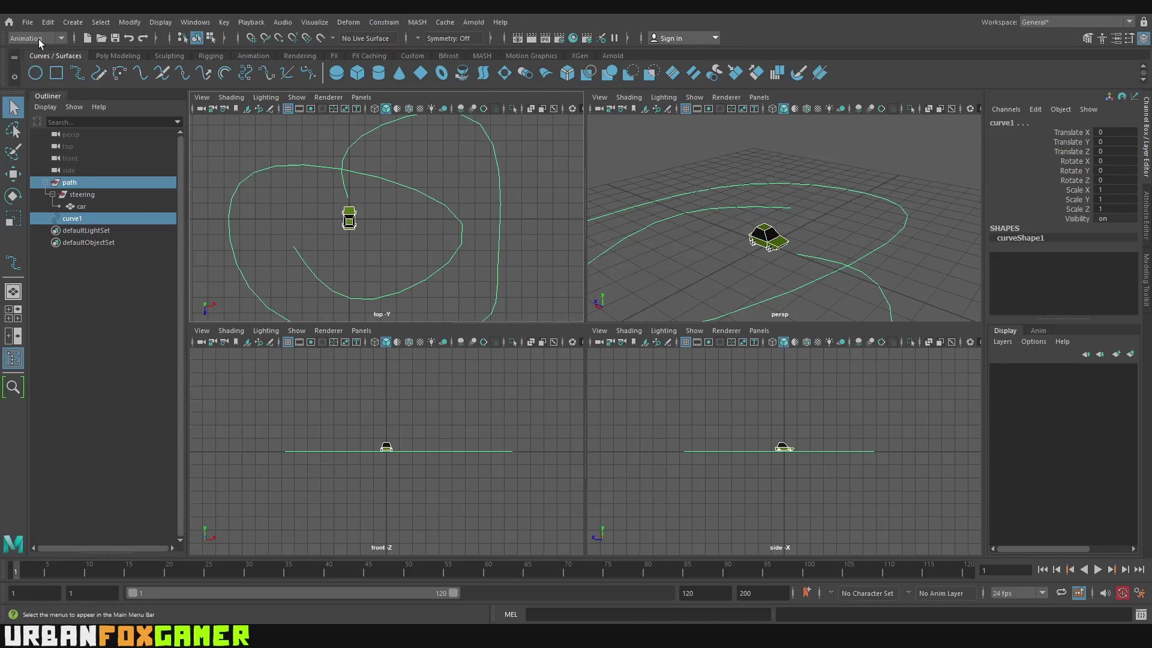
Attach the path group to curve1 with Constraint > Motion Paths > Attach to Motion Path.
click(390, 24)
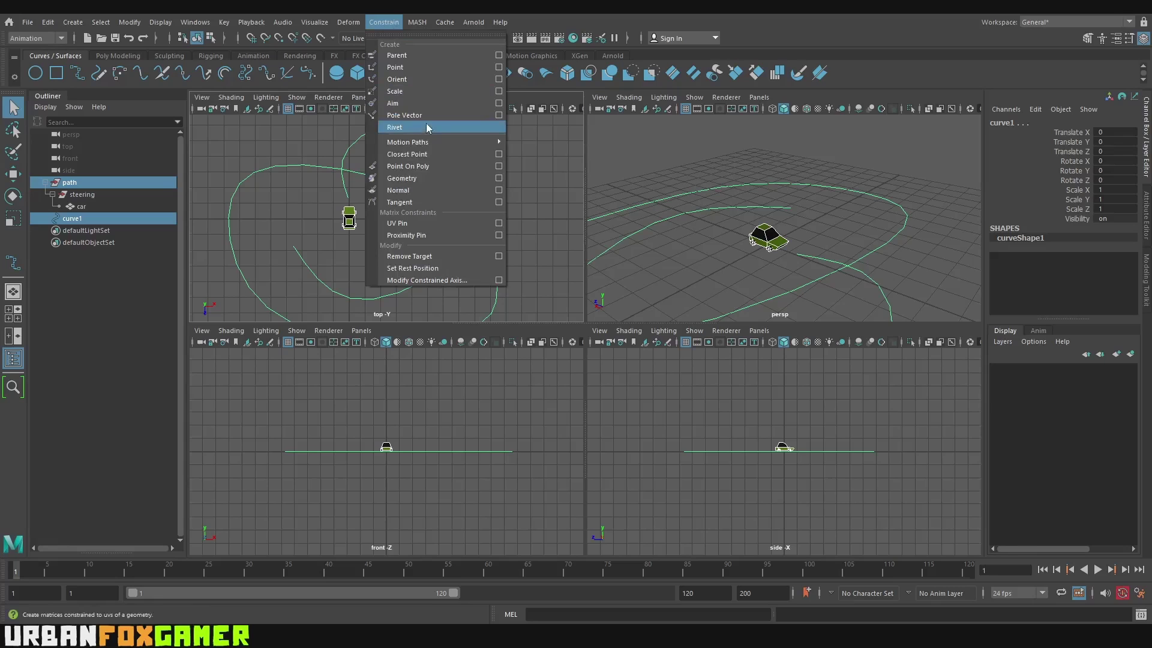
mouse_move(432, 142)
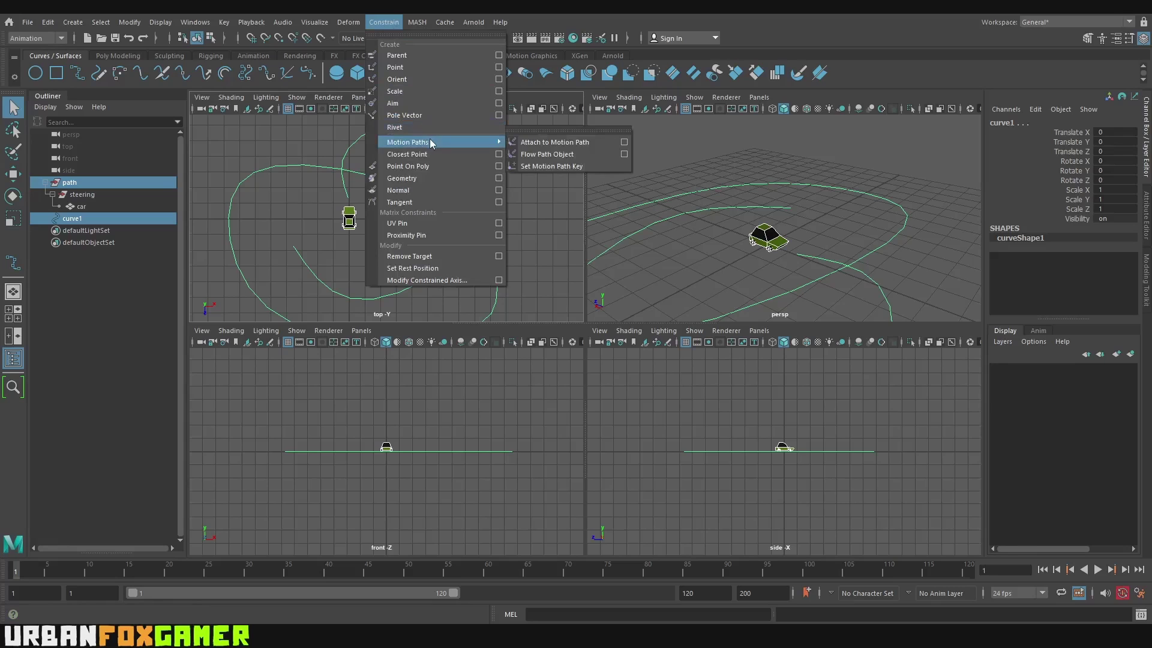
click(568, 144)
scroll(350, 196, up, 3)
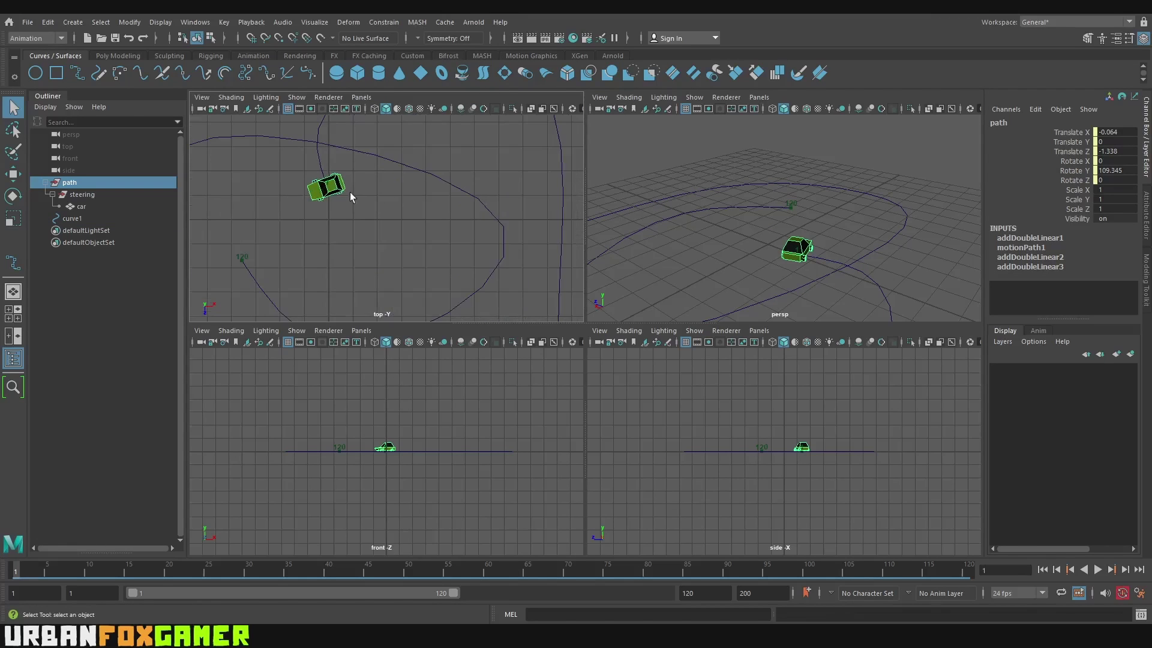
scroll(351, 225, down, 3)
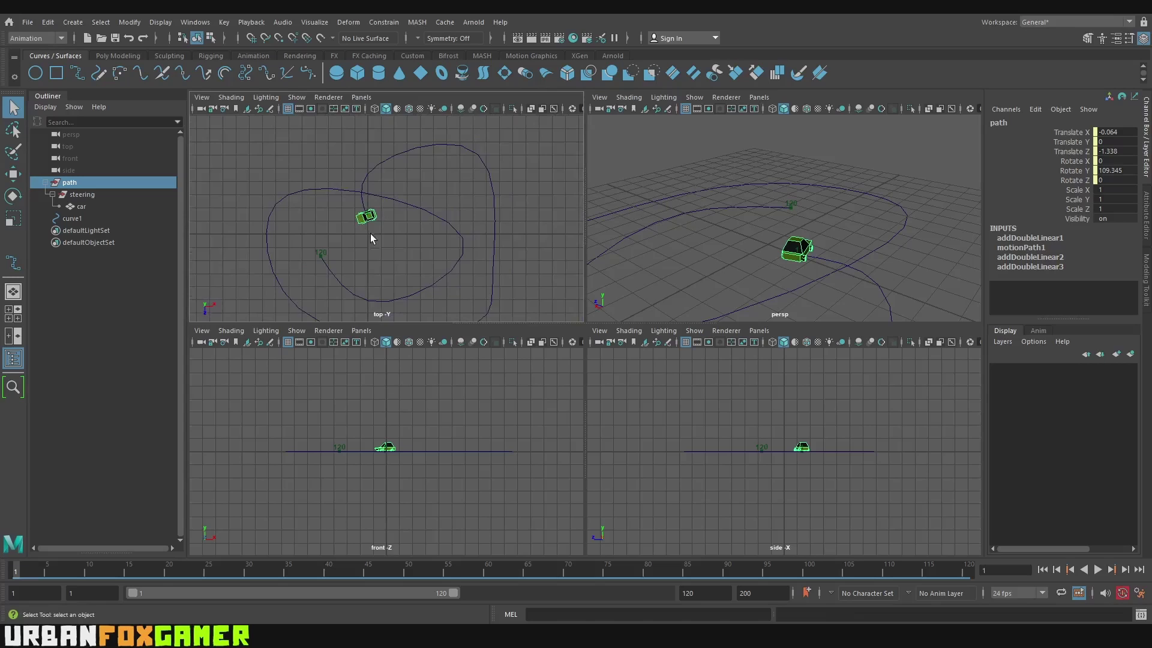
scroll(367, 224, up, 5)
scroll(333, 184, down, 2)
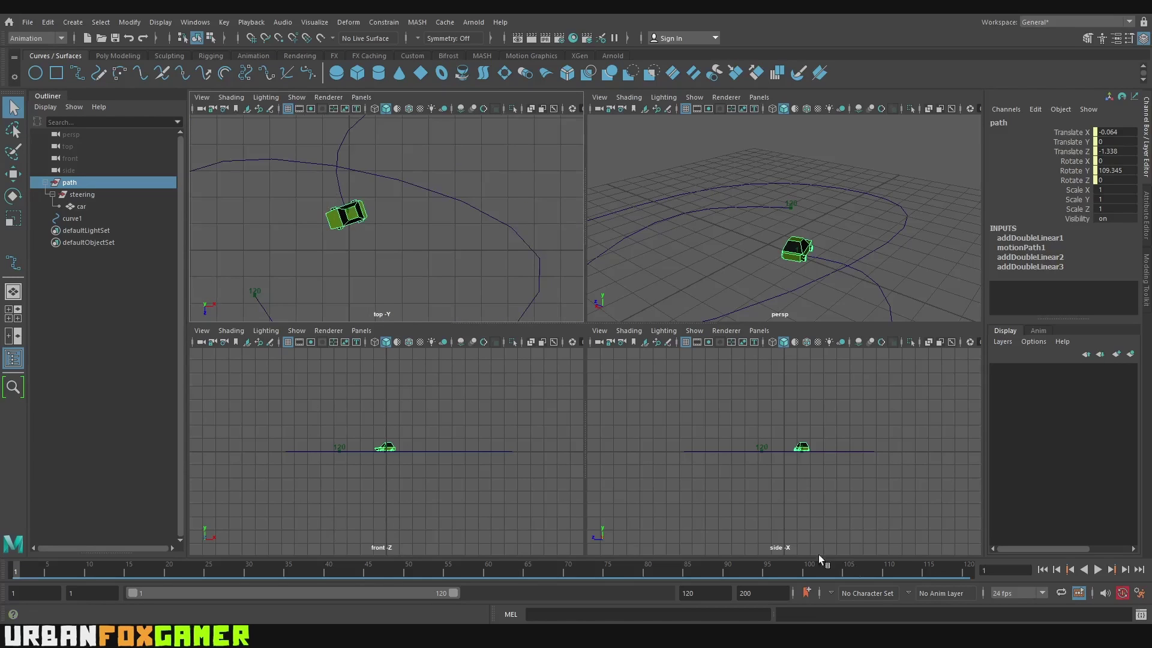
Play back to watch the car travel the curve, then enlarge the perspective view.
click(1097, 569)
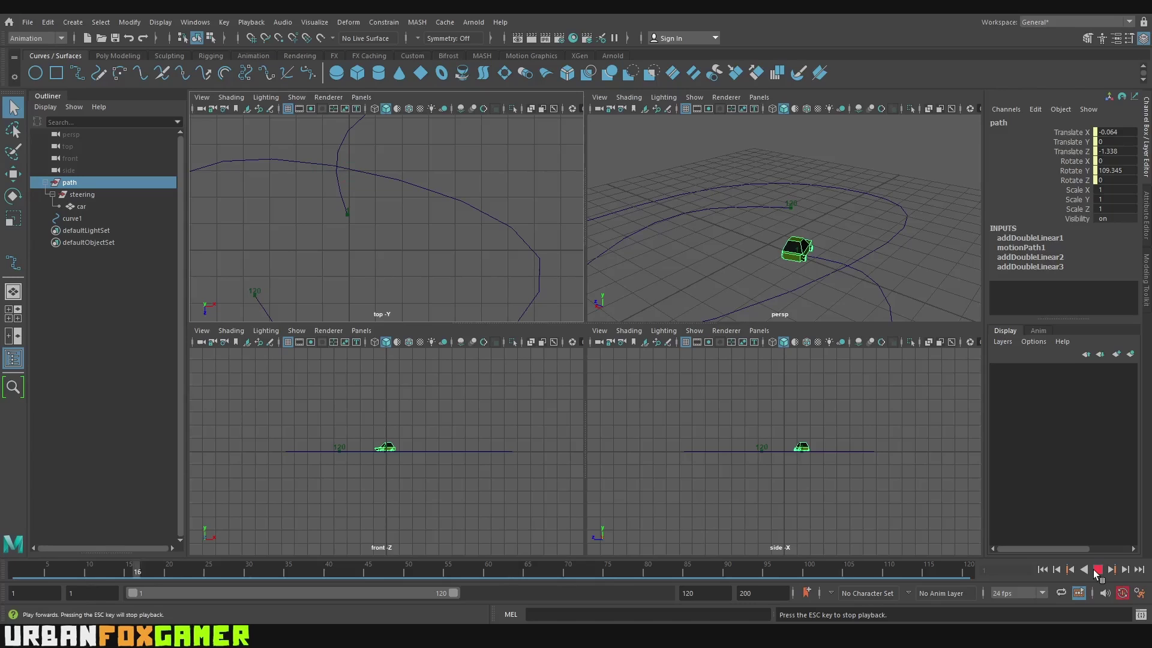
scroll(462, 282, down, 3)
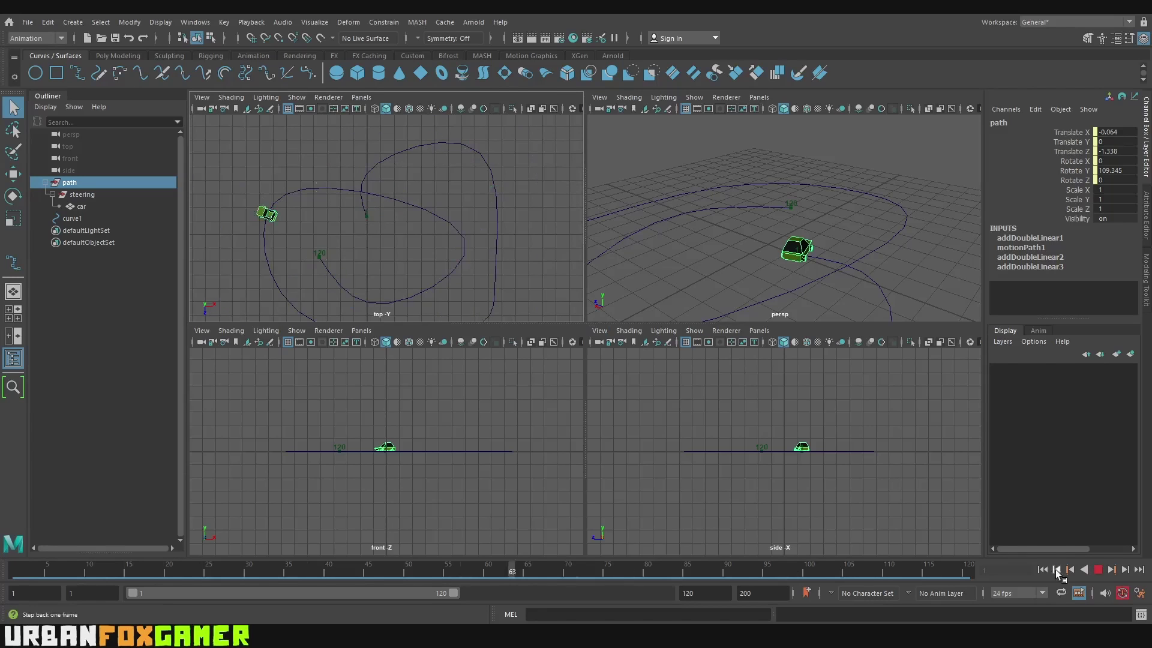
key(Escape)
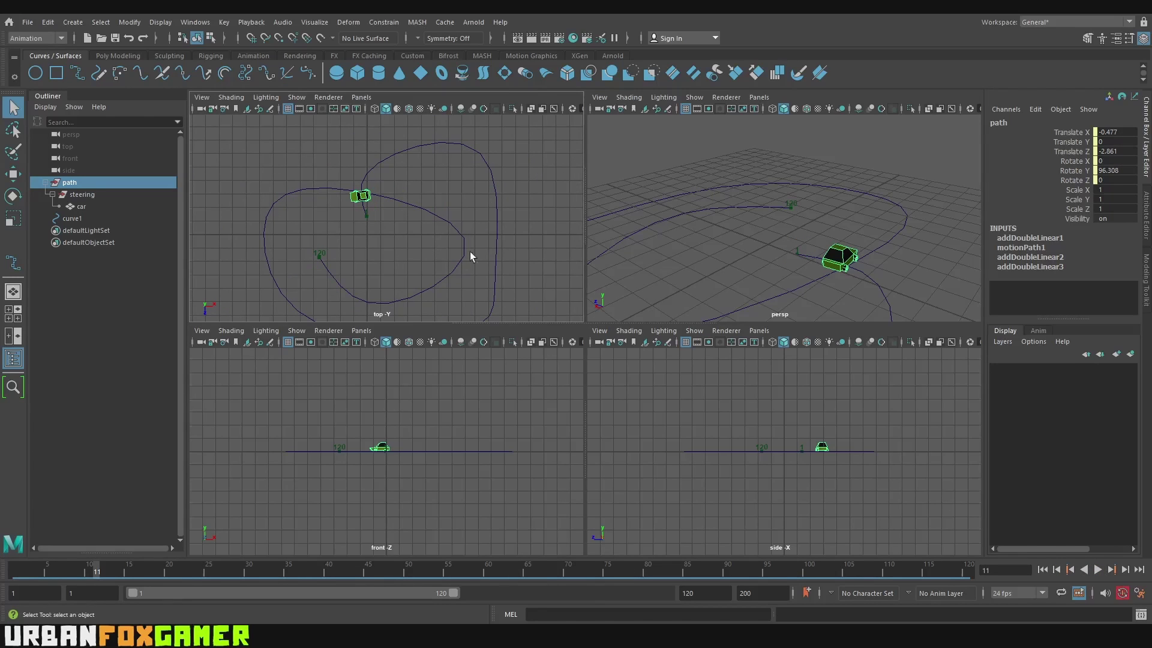
key(space)
scroll(643, 310, up, 3)
alt+drag(643, 310, 624, 391)
Rotate the steering group to Rotate Y -90 in the Channel Box.
click(78, 195)
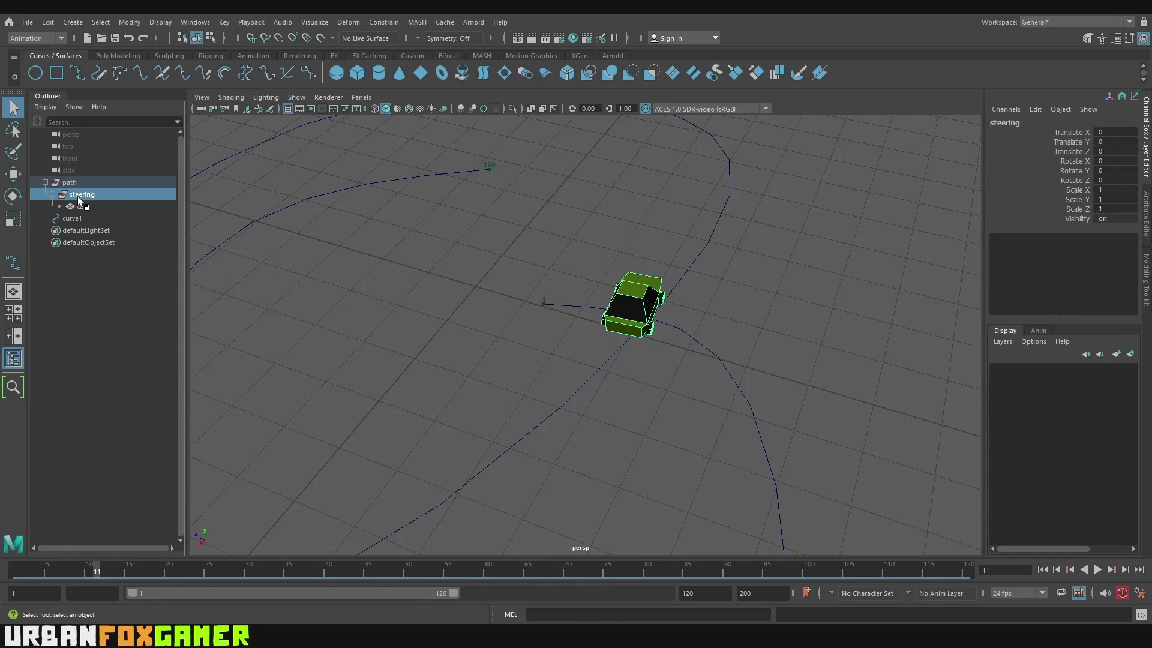
key(e)
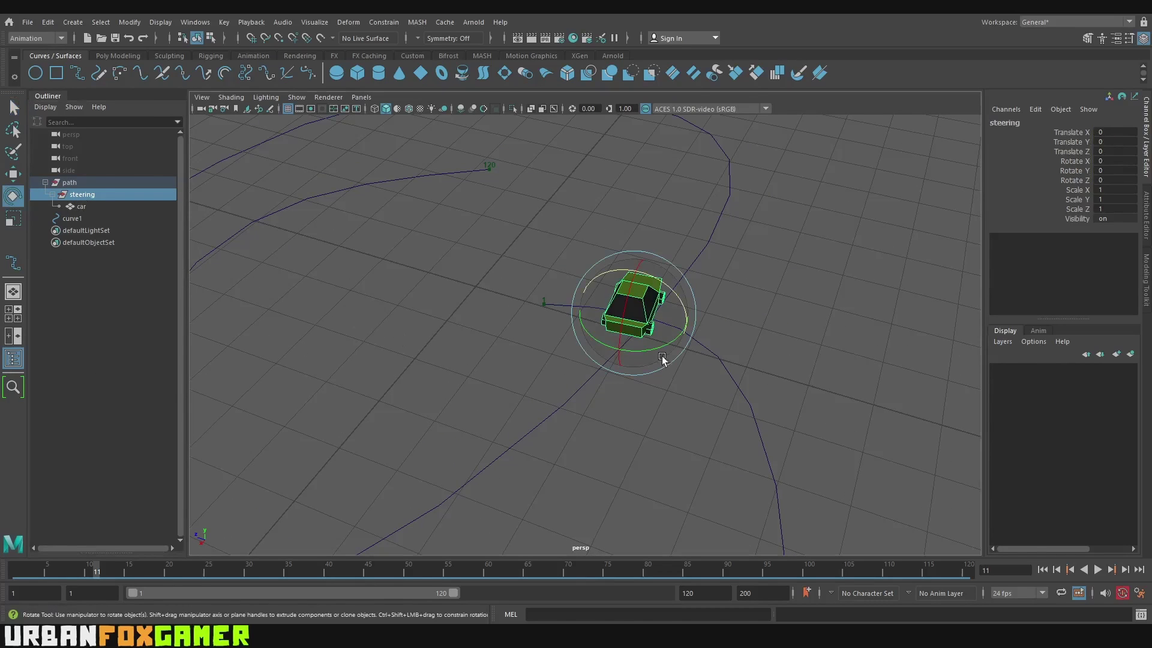
drag(664, 359, 594, 352)
double_click(1114, 170)
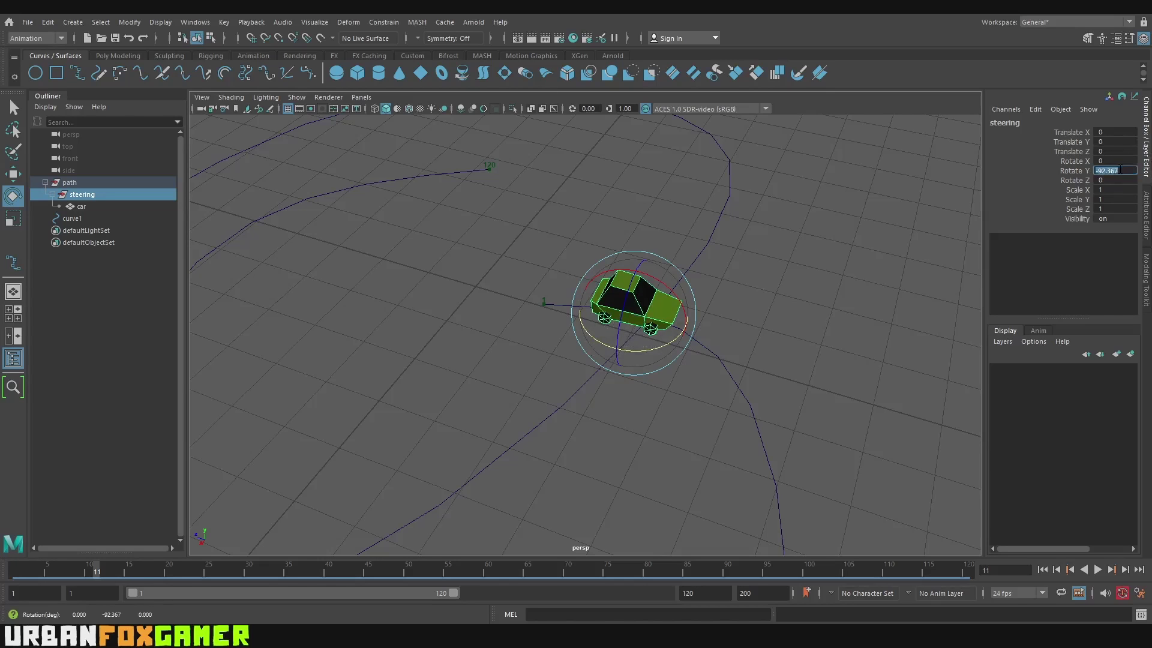
text(-90)
key(Return)
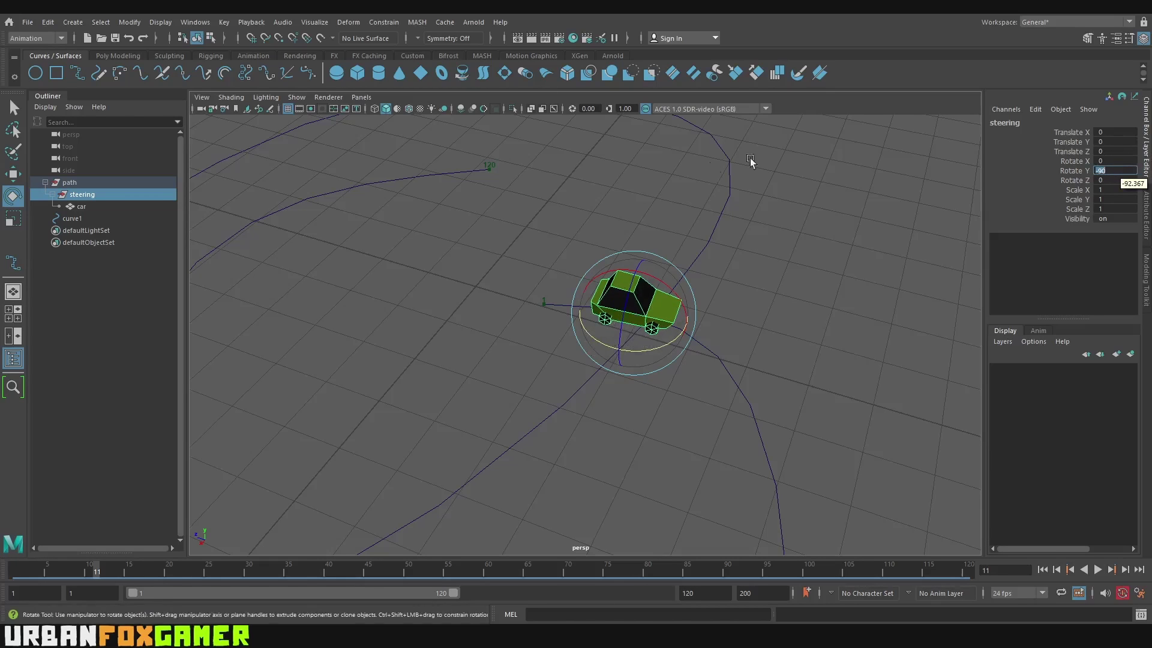
alt+drag(750, 164, 264, 580)
Play the animation to check that the car now faces forward along the path.
key(alt+v)
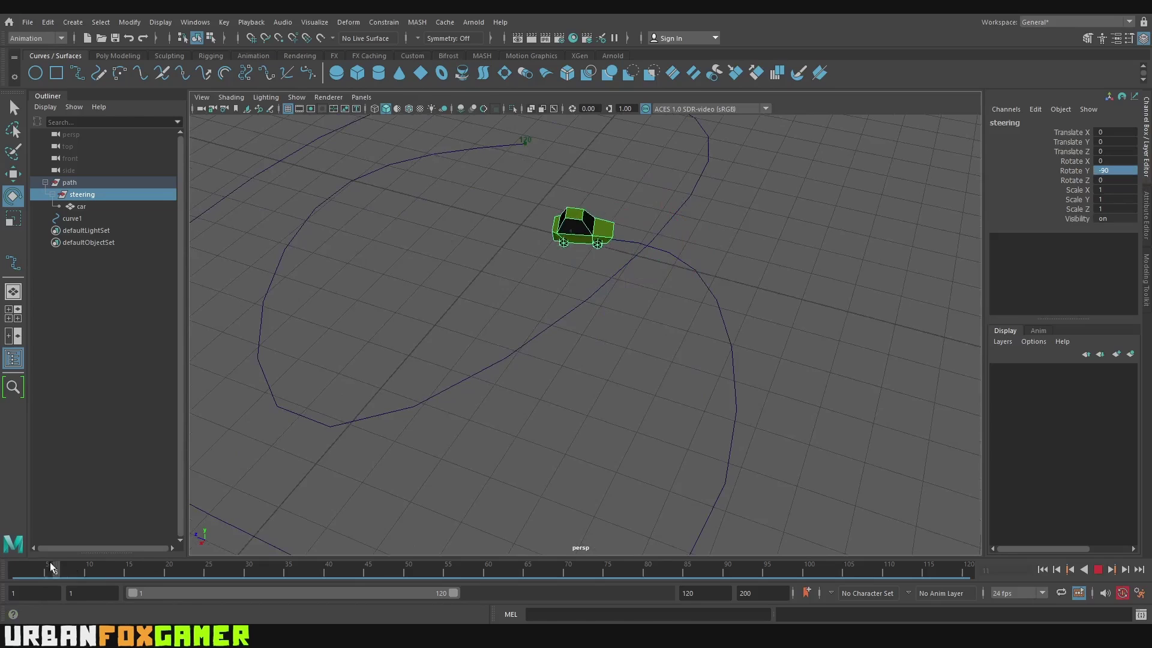
key(alt+v)
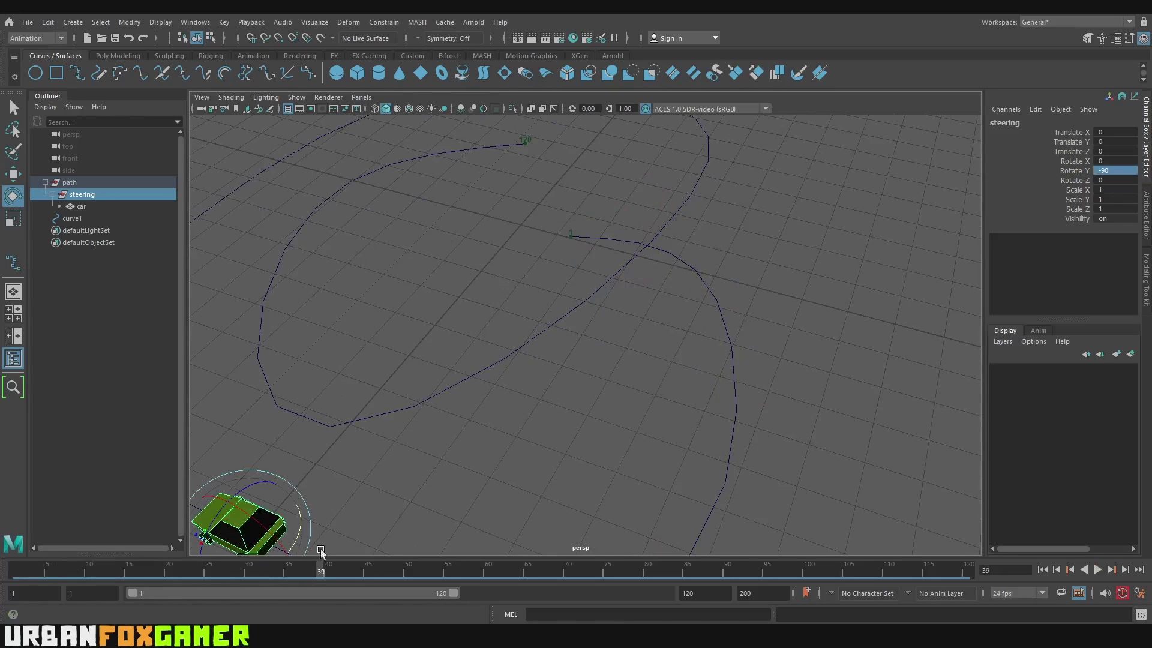
alt+drag(319, 556, 443, 489)
key(alt+v)
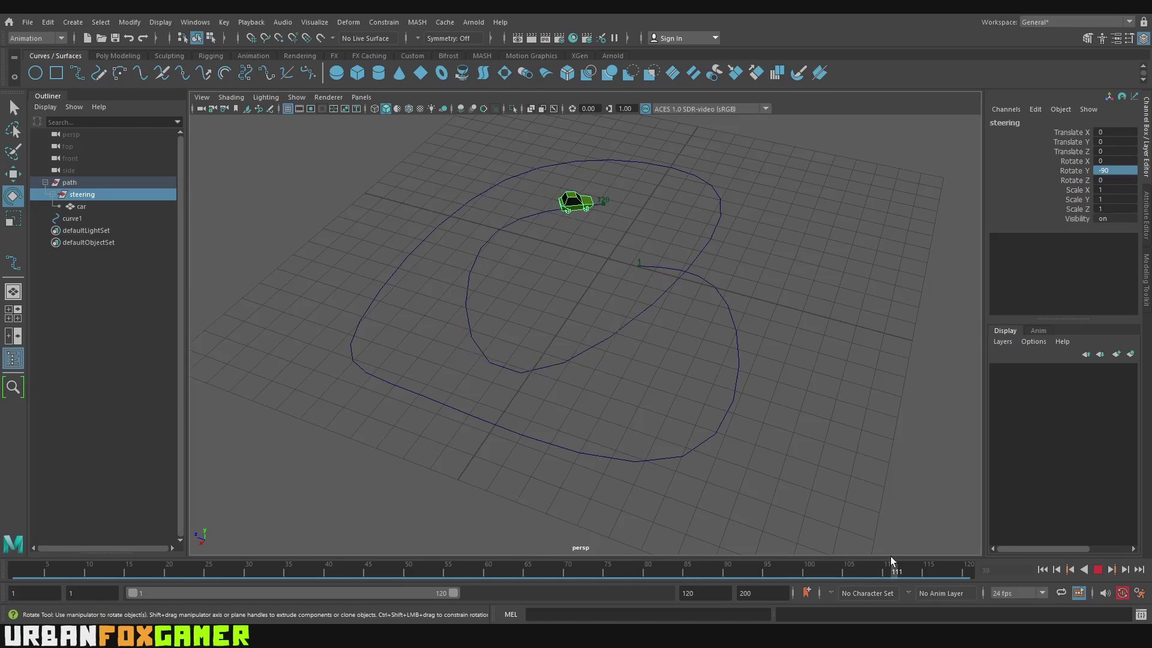
key(alt+v)
alt+drag(660, 167, 874, 391)
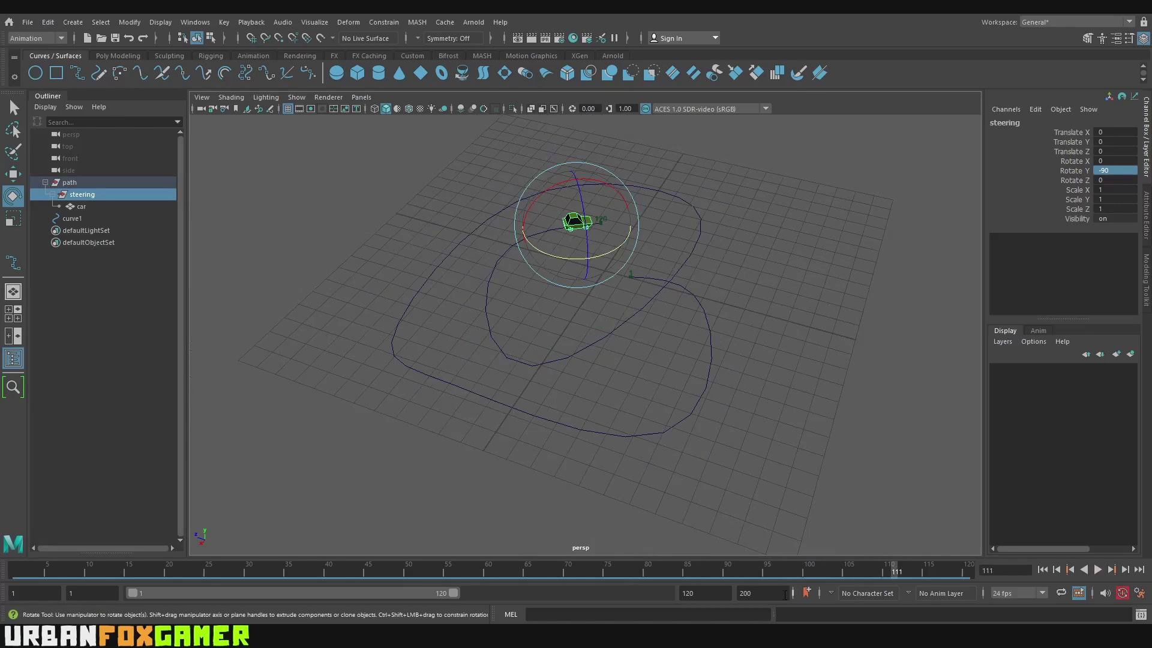
double_click(754, 592)
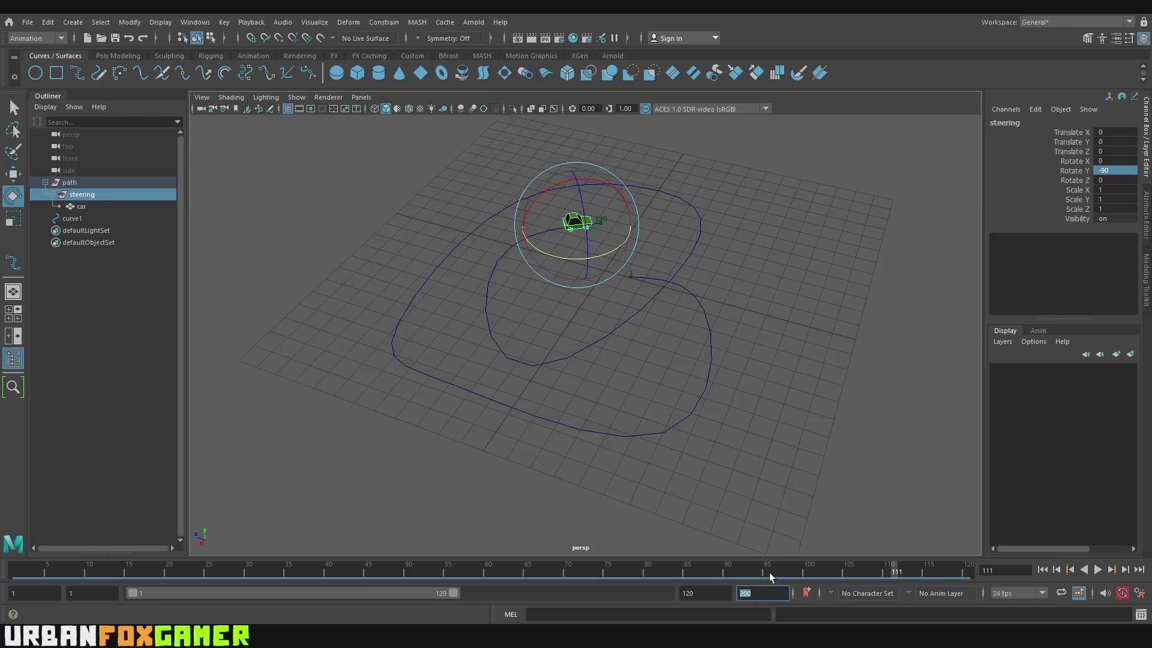
Set the animation end time to 500 and open Windows > Animation Editors > Graph Editor.
key(Return)
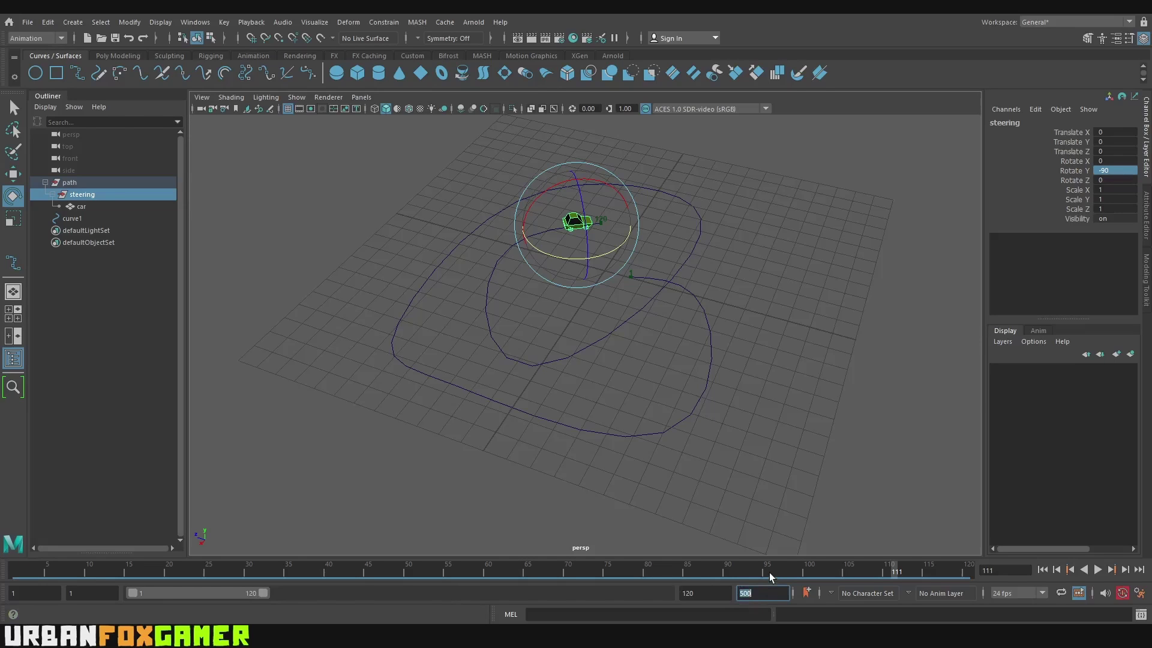
click(204, 24)
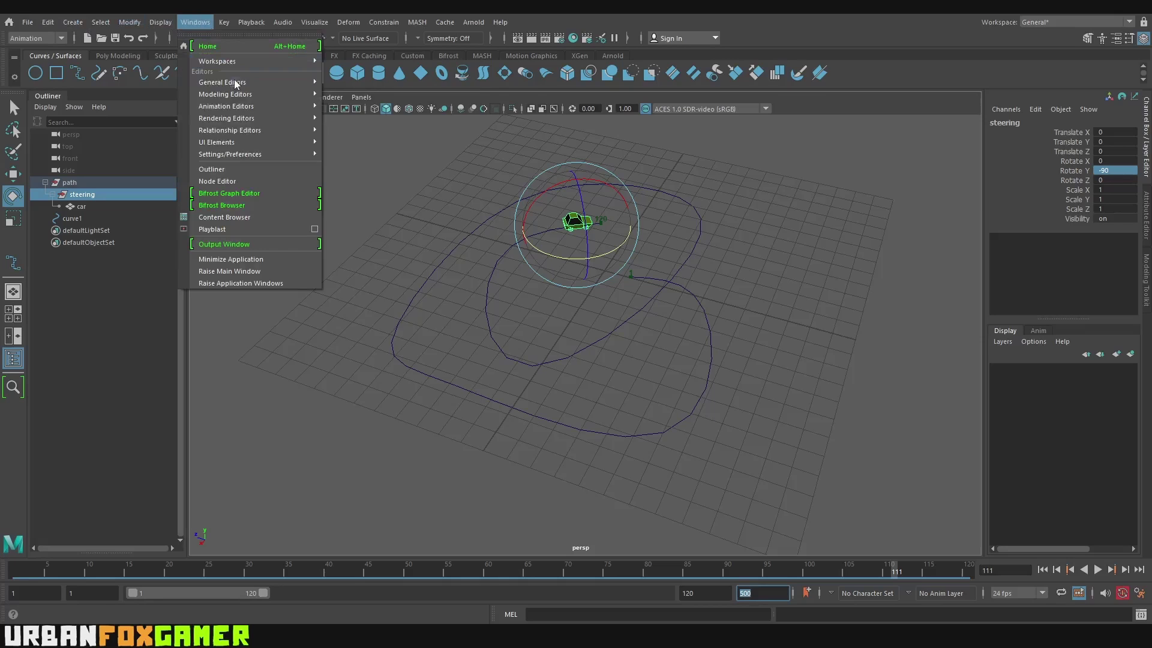
mouse_move(252, 108)
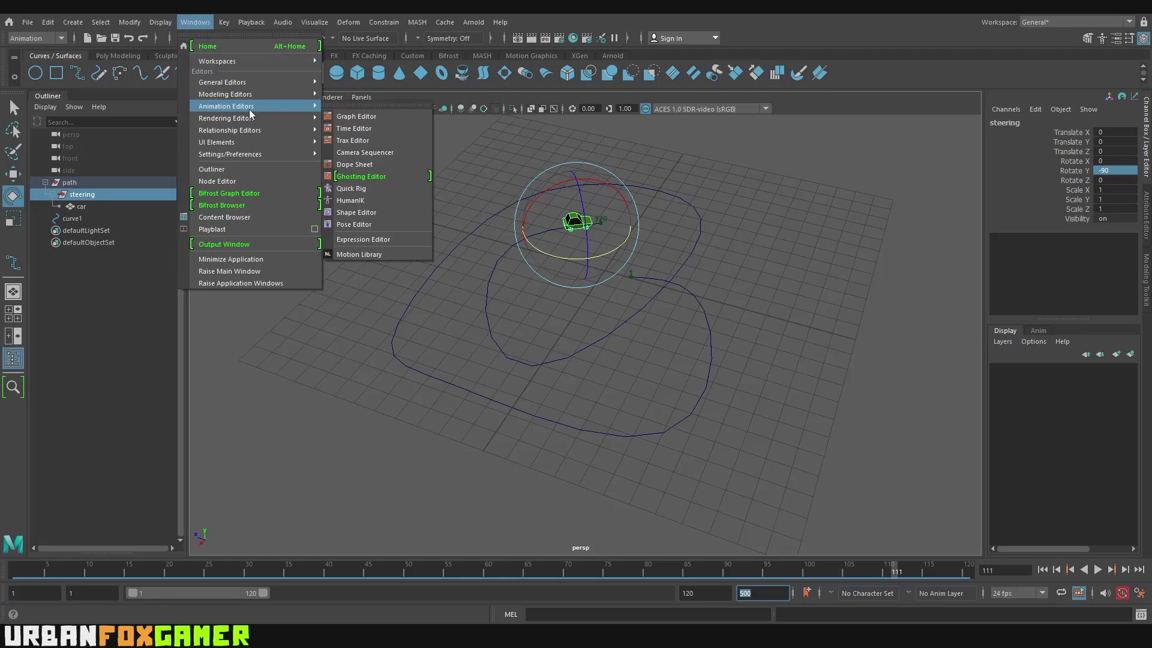
click(362, 119)
Show the path group's motion-path curve in the Graph Editor and select both its keys.
drag(561, 443, 484, 169)
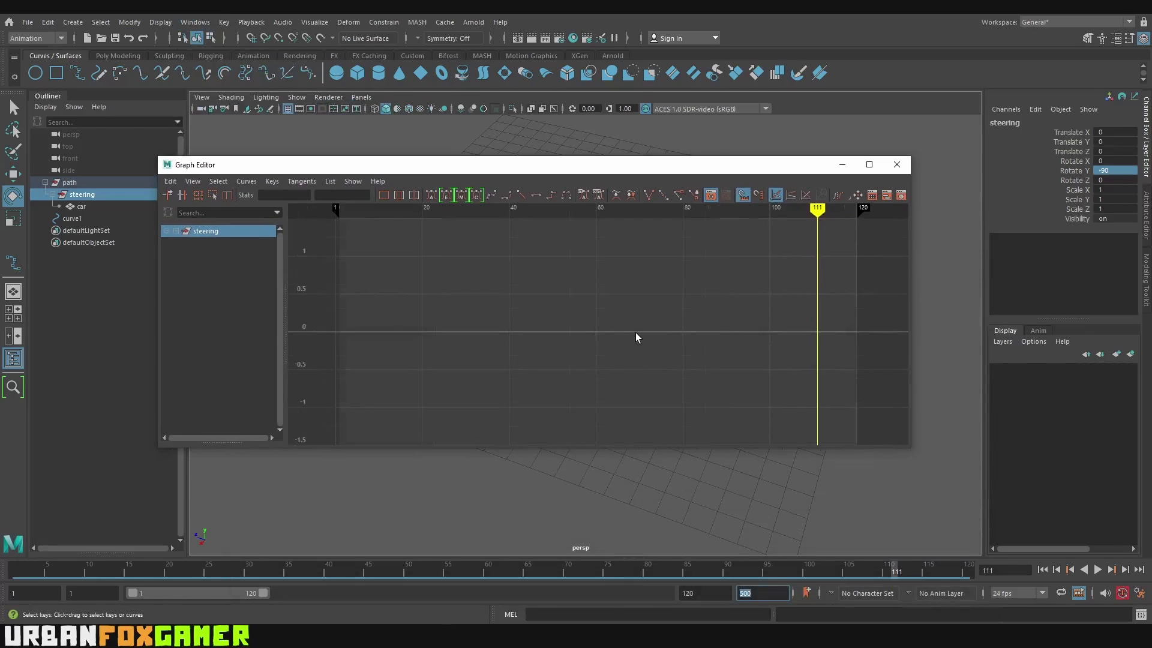
key(a)
drag(640, 170, 618, 281)
click(78, 183)
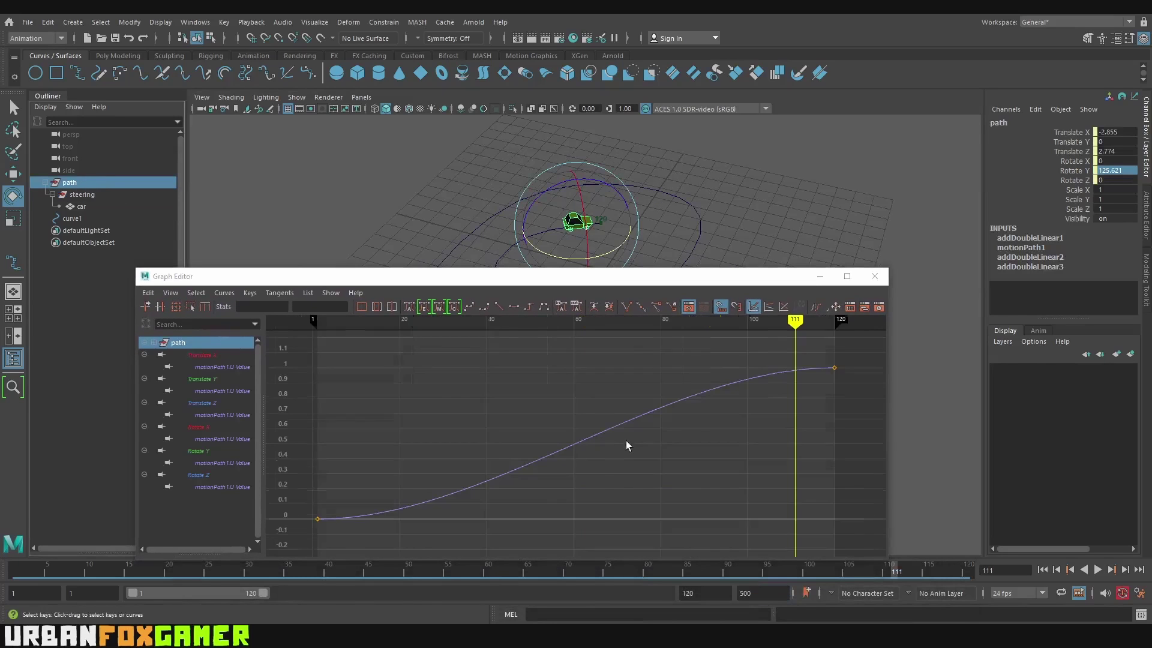
scroll(627, 445, down, 5)
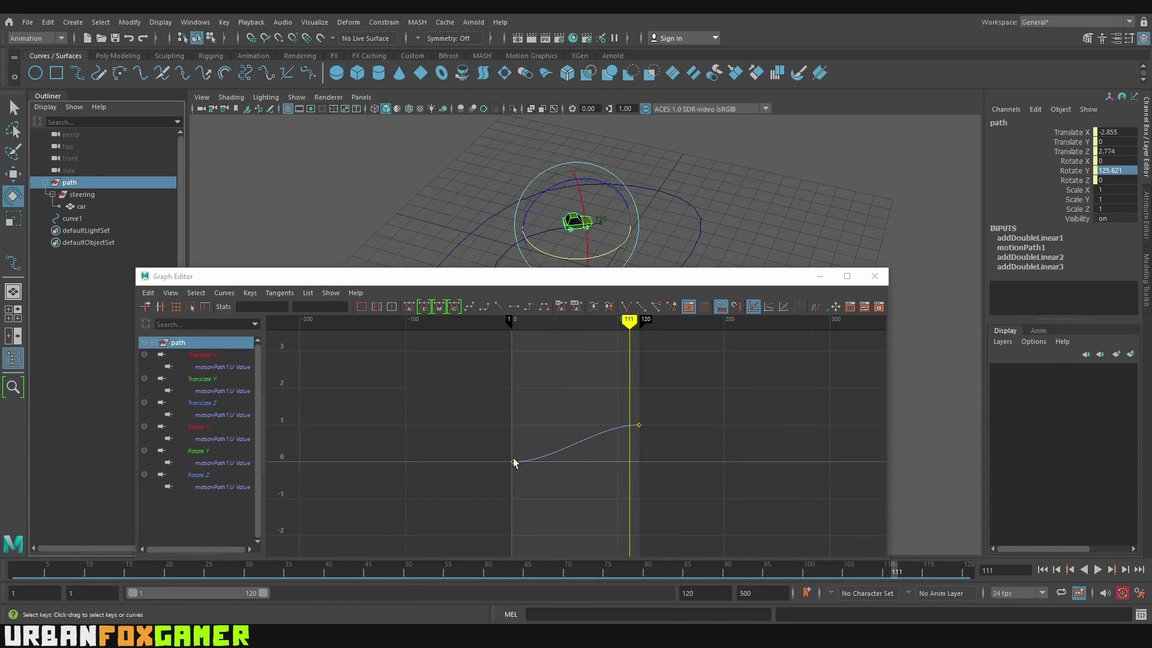
key(a)
scroll(658, 393, down, 3)
drag(712, 380, 486, 480)
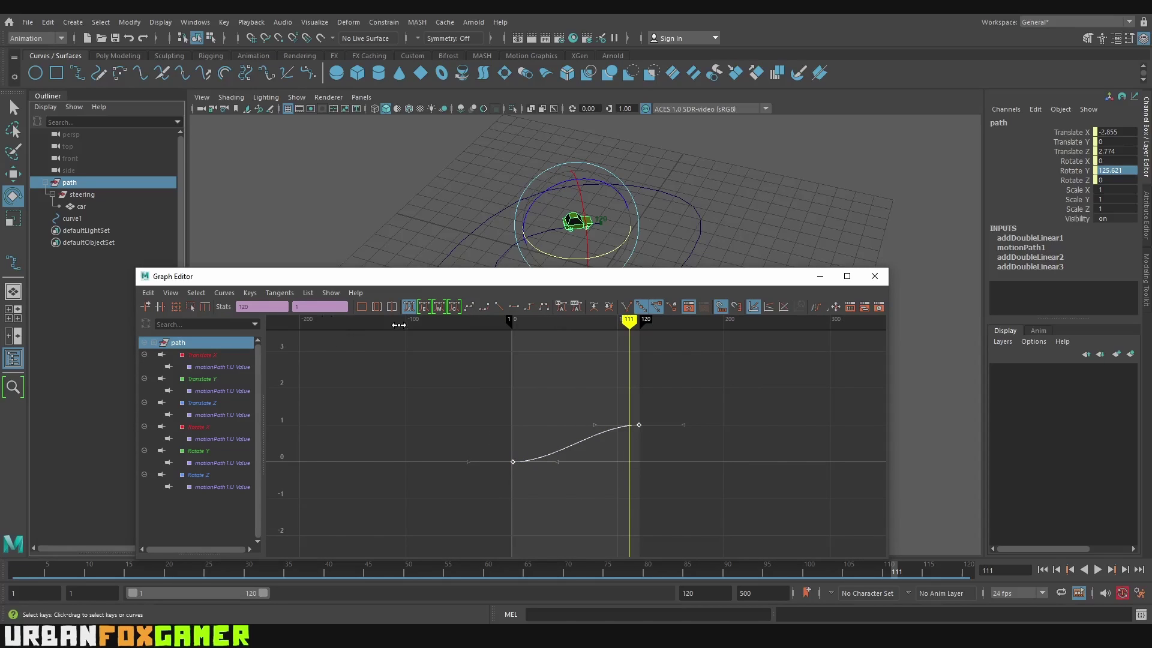
Scale the selected keys with the Region Tool so the path ends much later on the timeline.
click(190, 306)
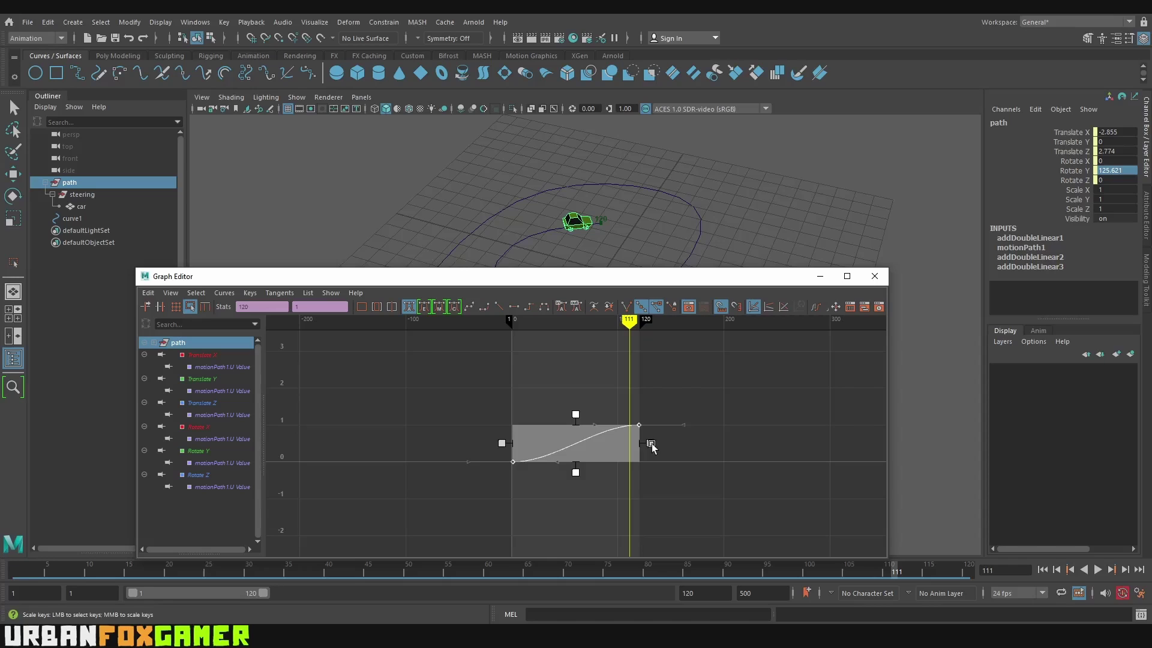
drag(650, 444, 832, 443)
alt+middle_drag(820, 393, 630, 401)
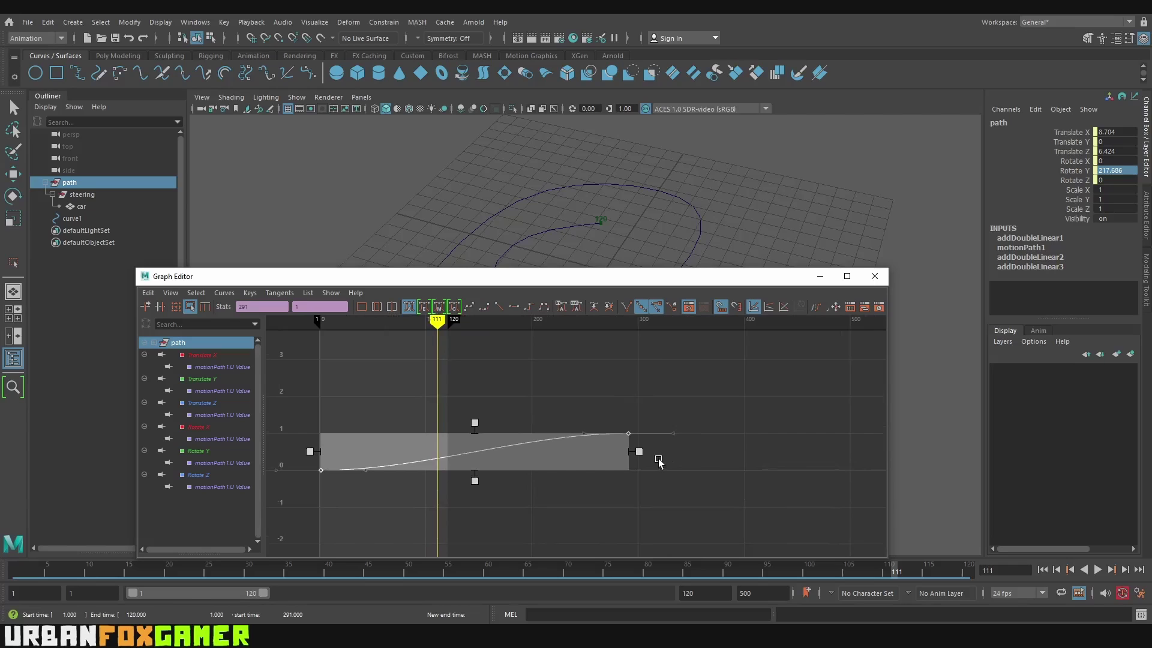
drag(640, 455, 862, 440)
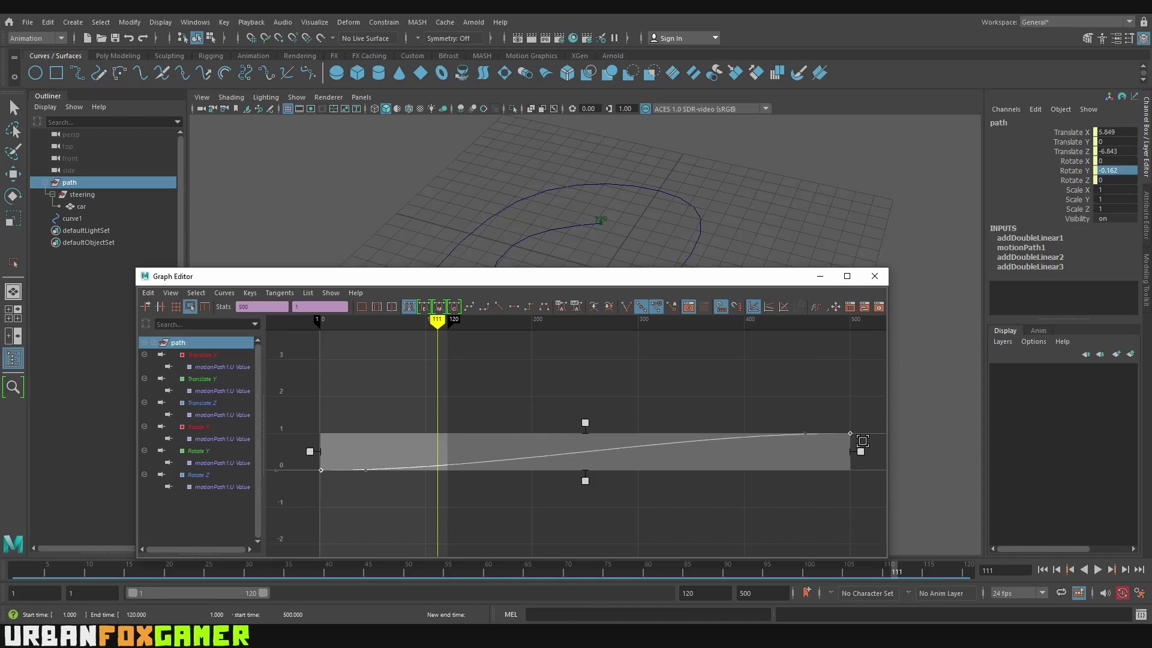
Close the Graph Editor, extend the playback range to end at 500, and play the animation.
click(873, 276)
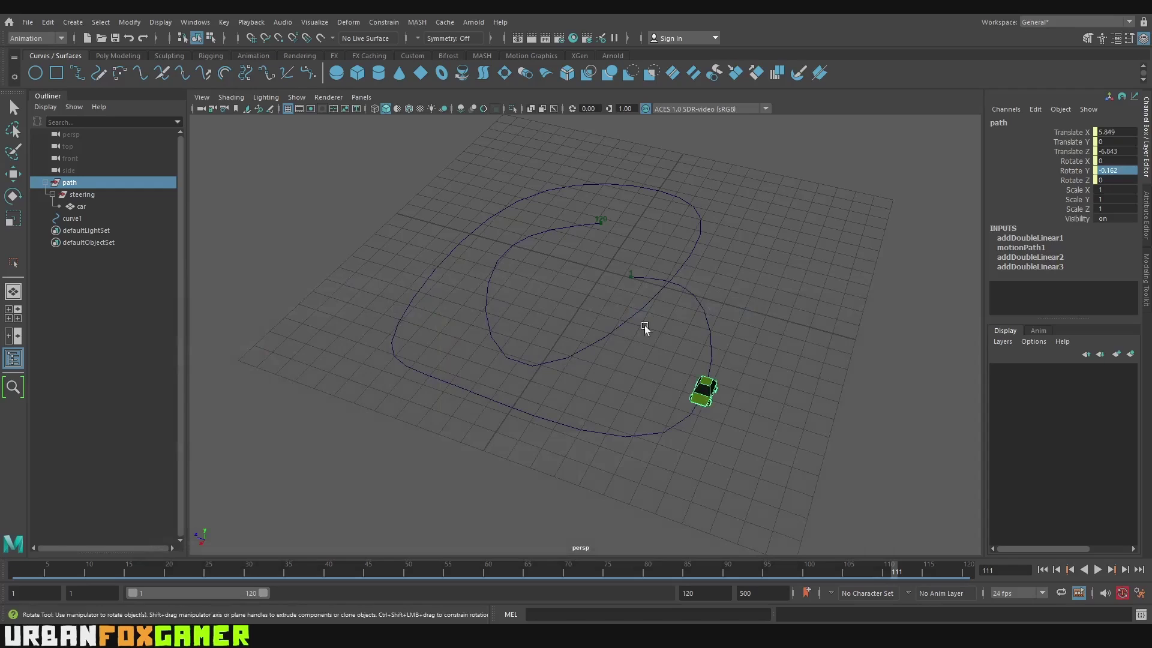
click(1097, 569)
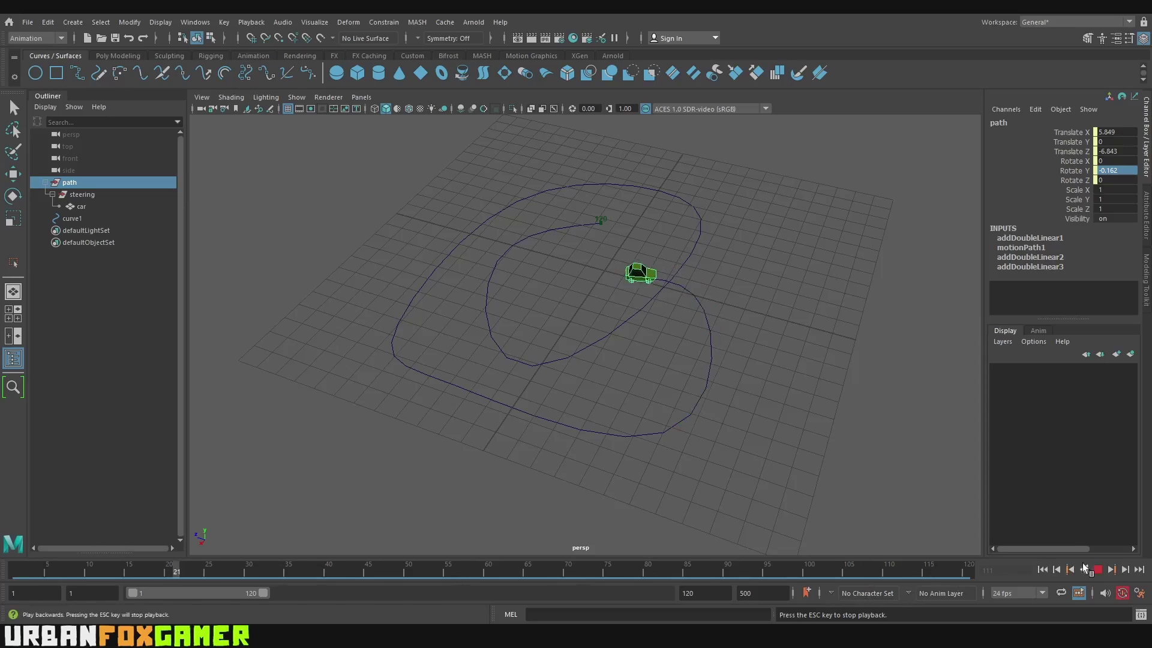
click(1097, 570)
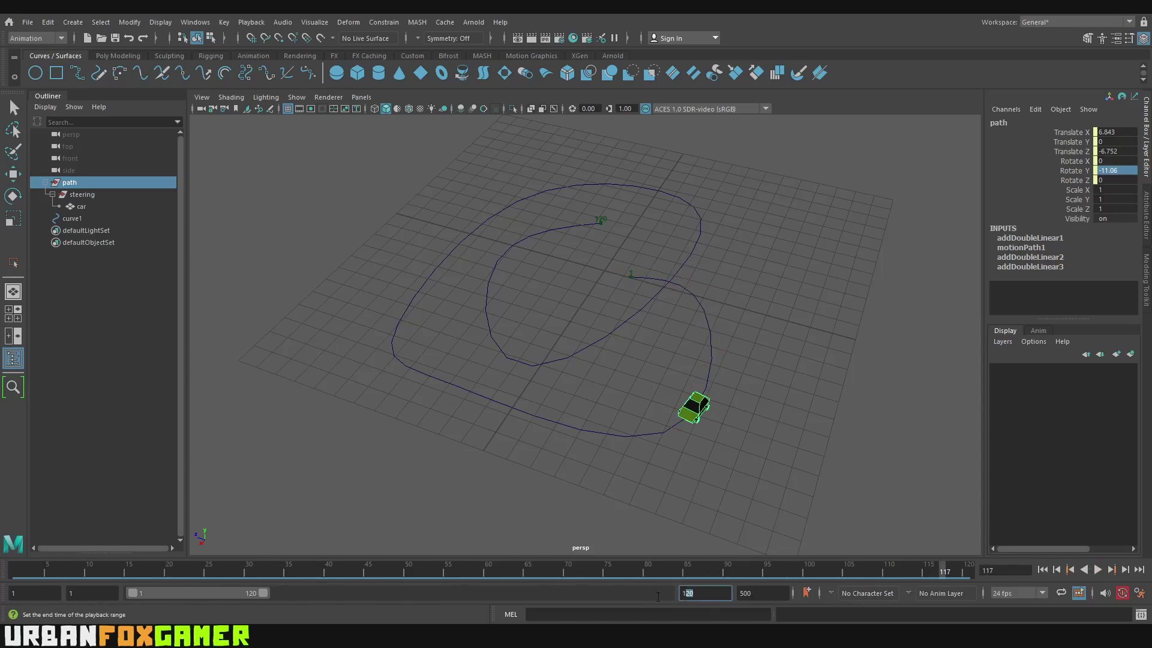
text(500)
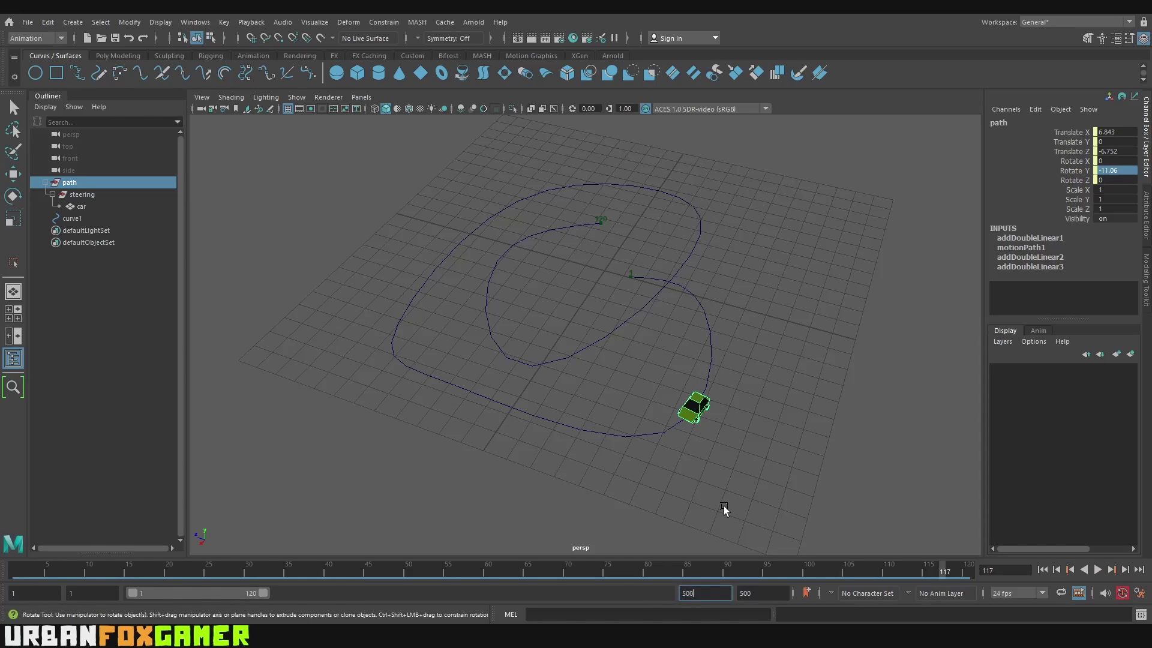
key(Return)
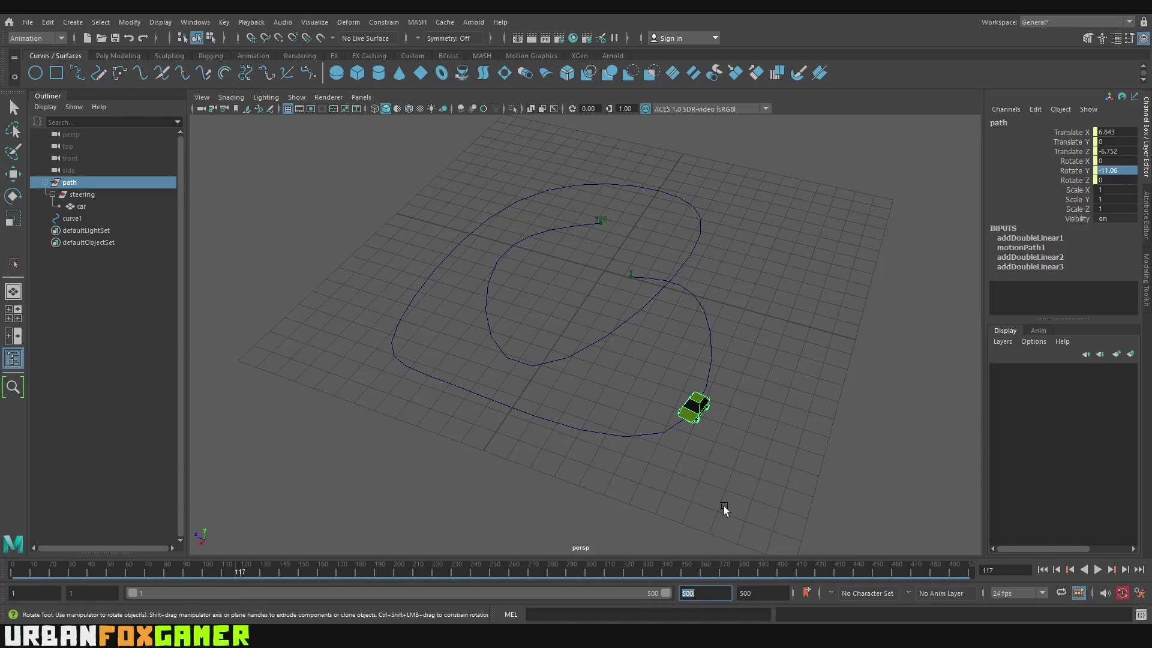
click(1097, 570)
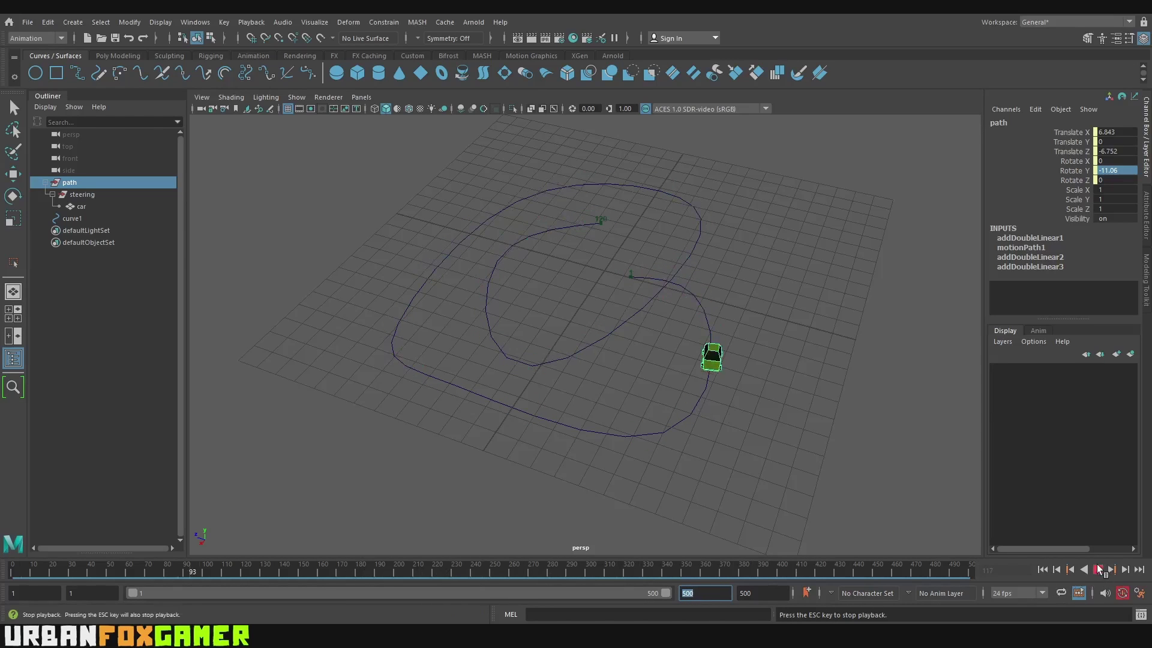
key(Escape)
Rewind to frame 1 and briefly play the car's path animation.
drag(264, 559, 3, 558)
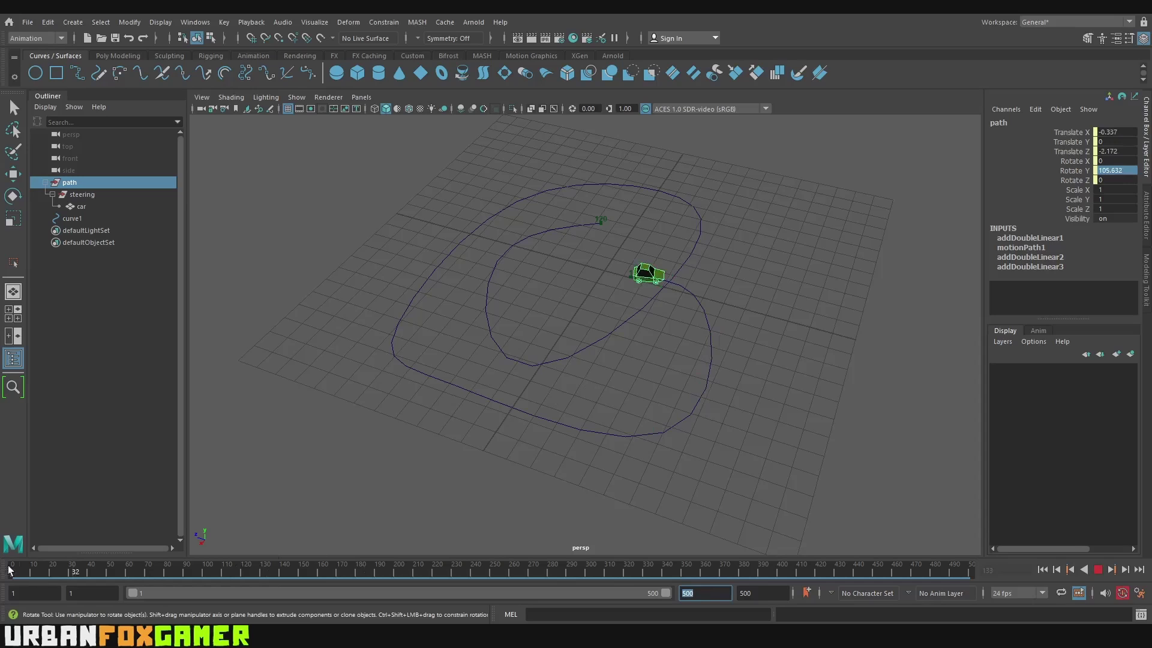
key(alt+v)
key(Escape)
Select the steering node and key its Rotate Y at -90 on frame 1.
key(q)
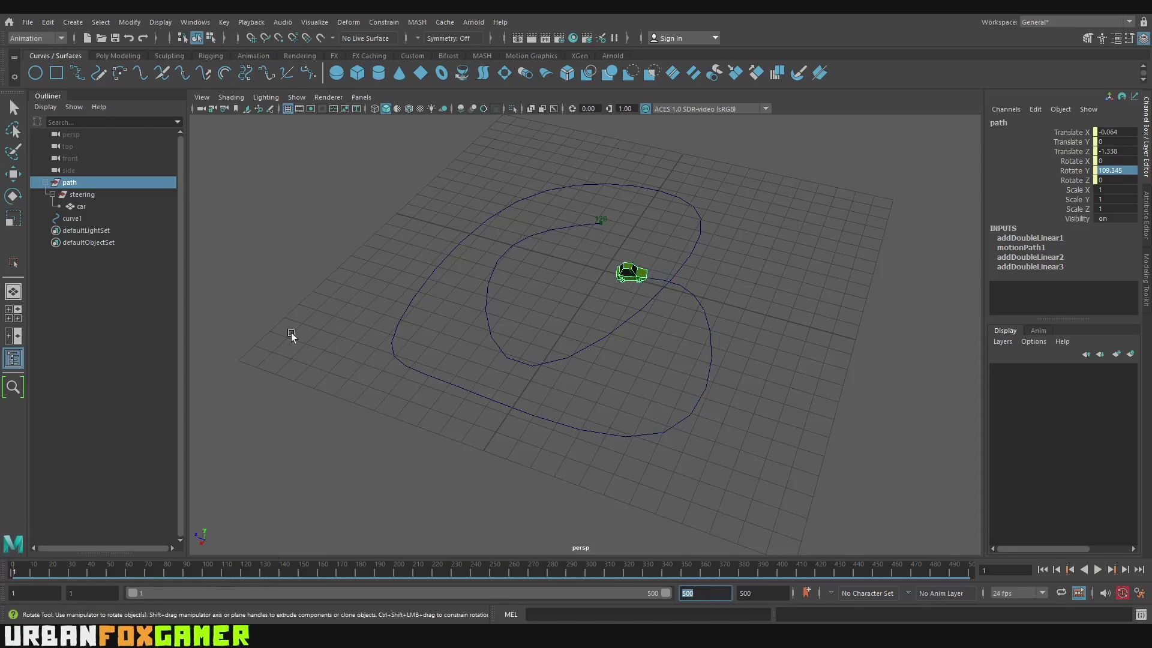
alt+drag(290, 334, 336, 360)
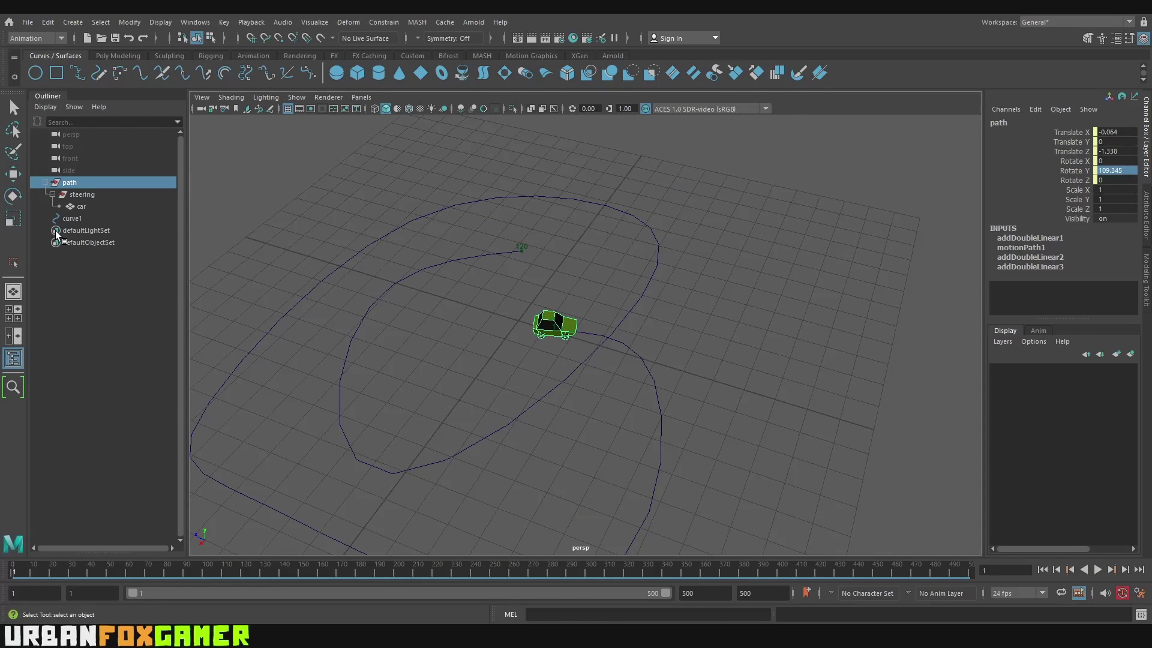
click(82, 195)
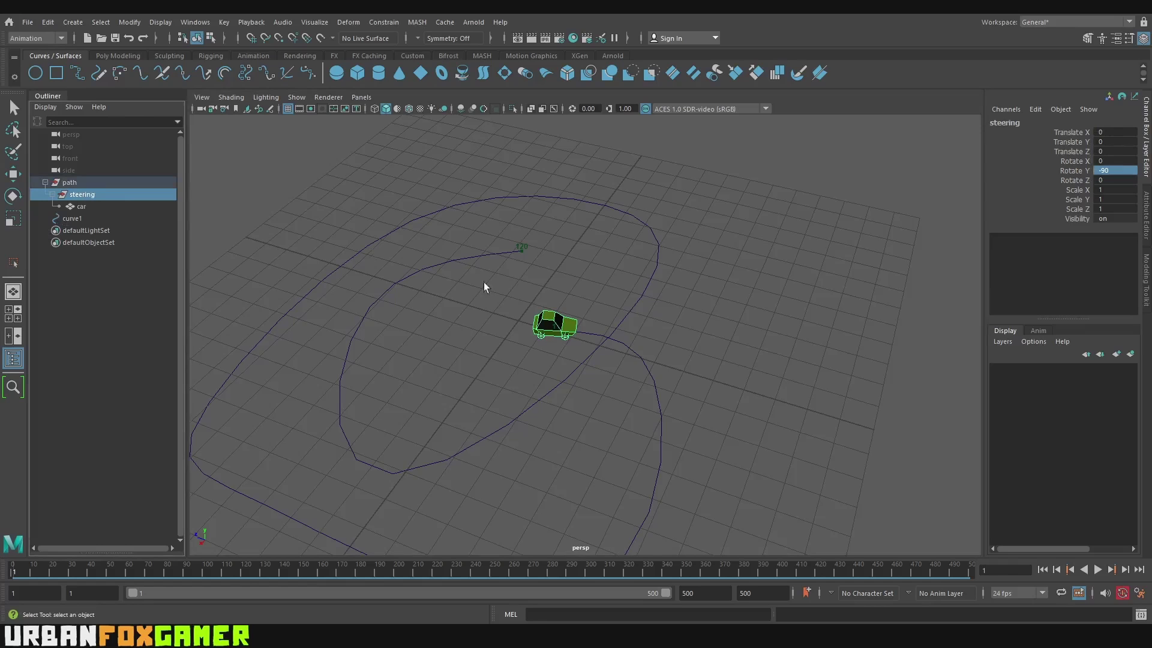
alt+drag(484, 286, 558, 312)
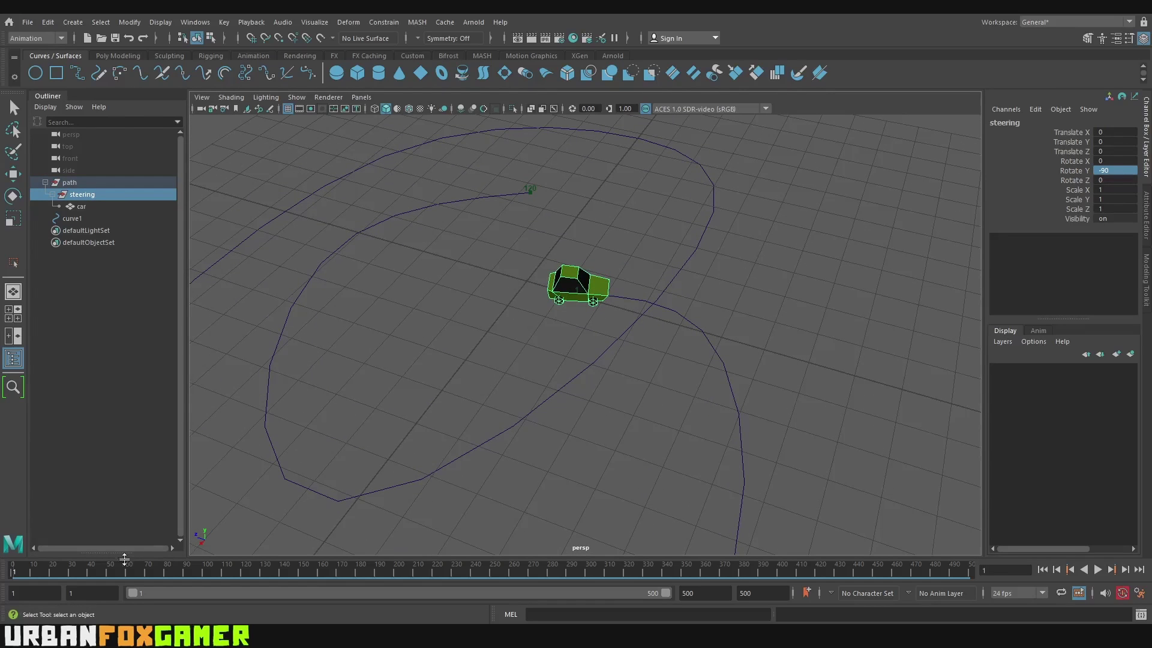
middle_drag(76, 213, 86, 203)
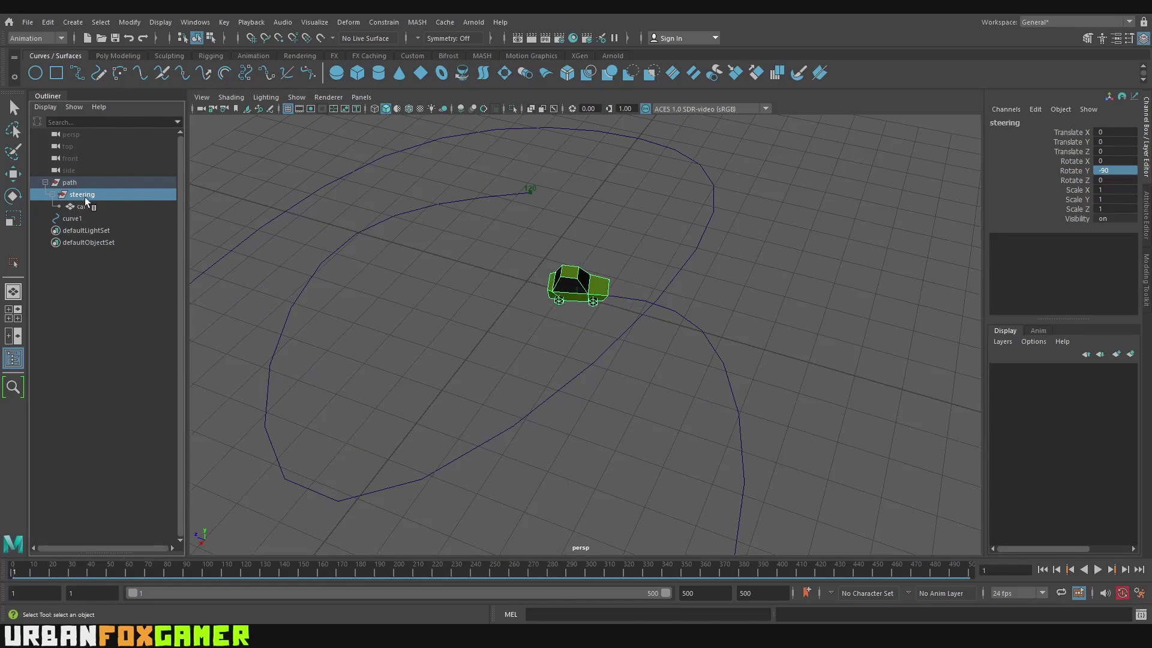
click(1083, 170)
right_click(1083, 170)
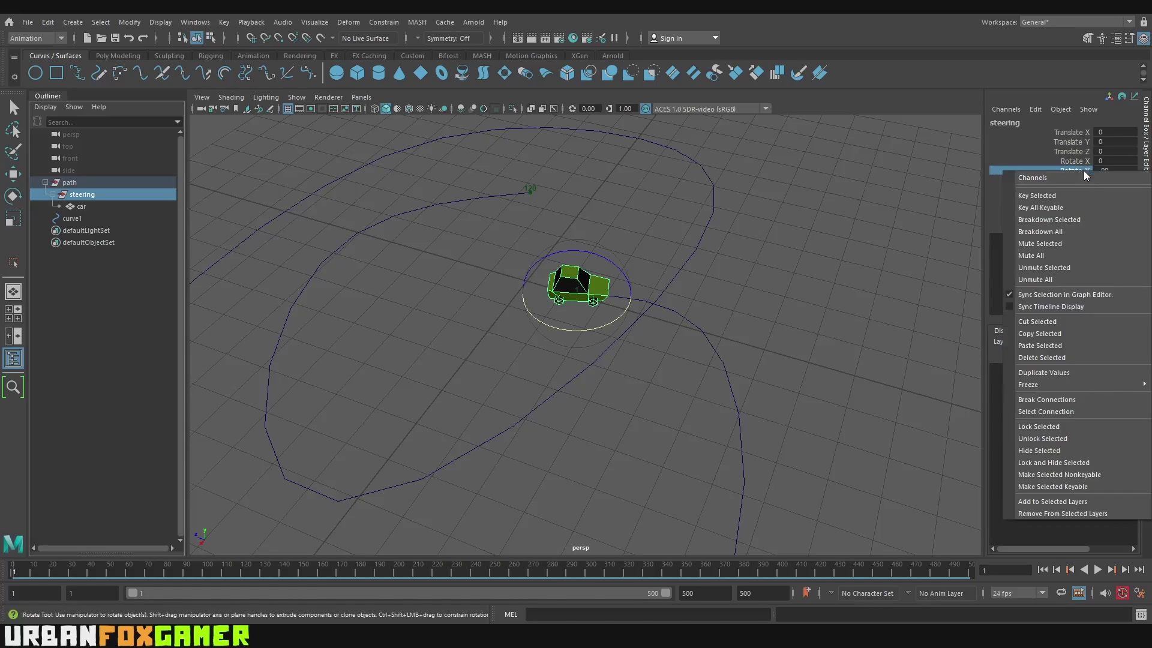
click(1056, 198)
Play to frame 69 and key the steering's Rotate Y again.
key(alt+v)
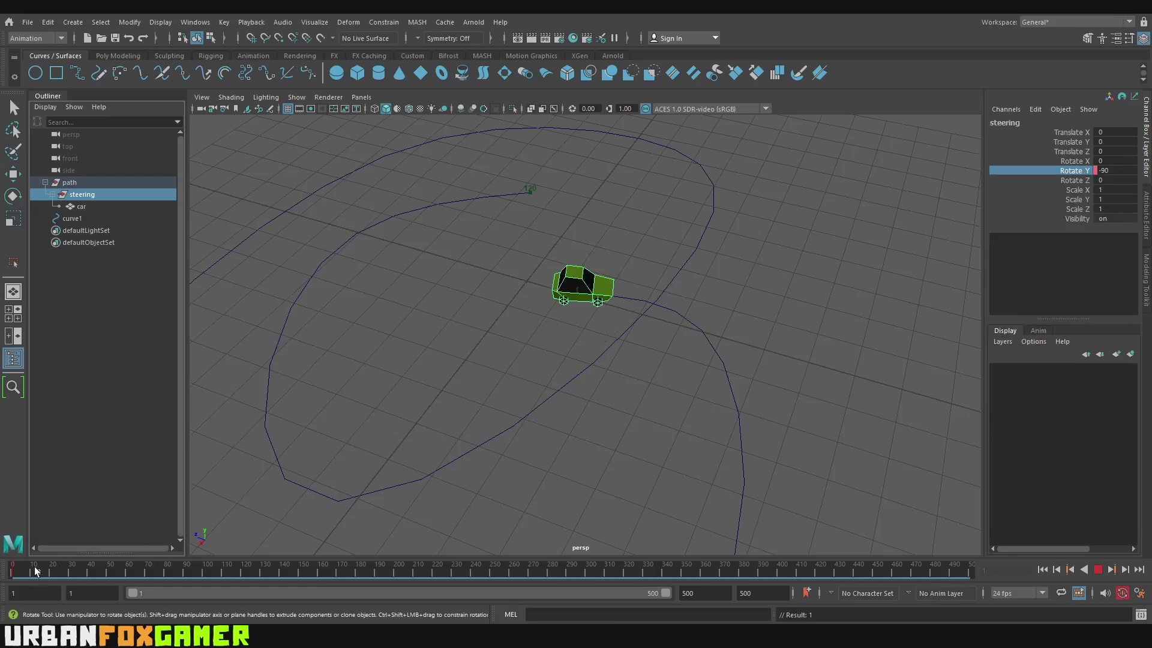
click(145, 570)
right_click(1080, 173)
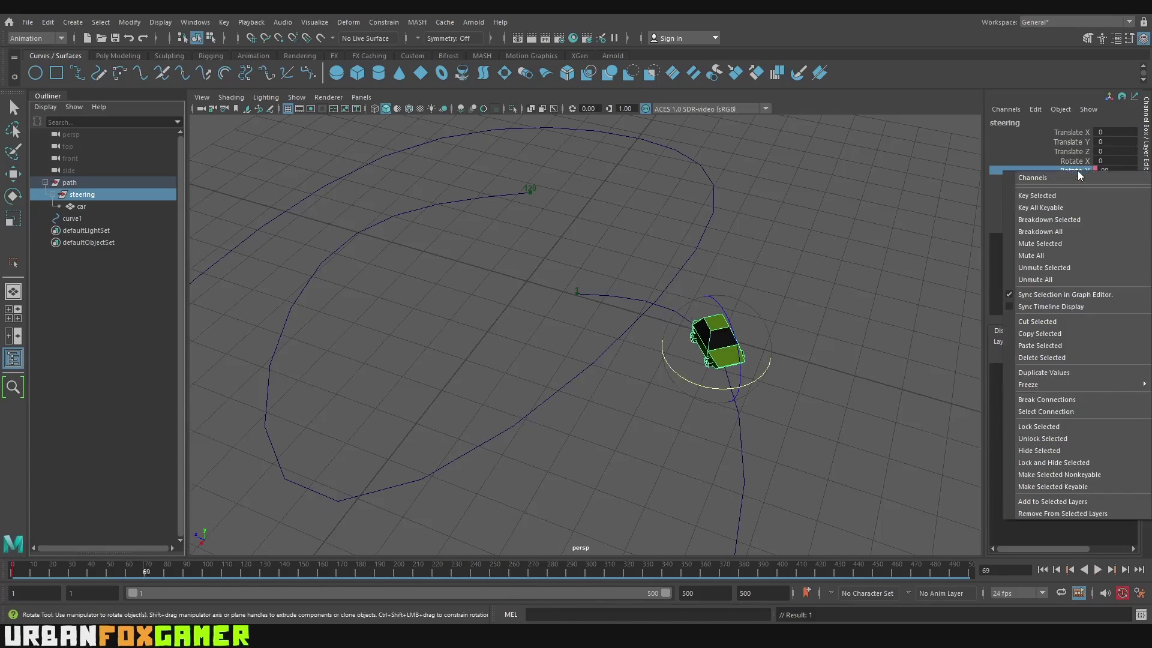
click(1062, 196)
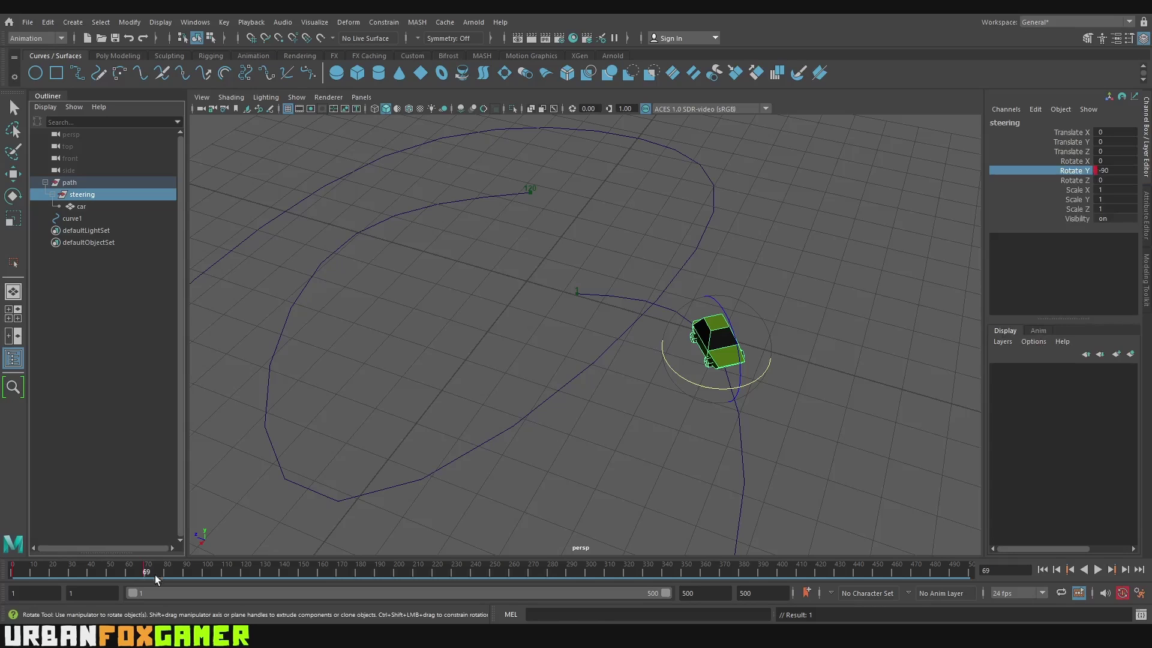
alt+middle_drag(819, 482, 818, 380)
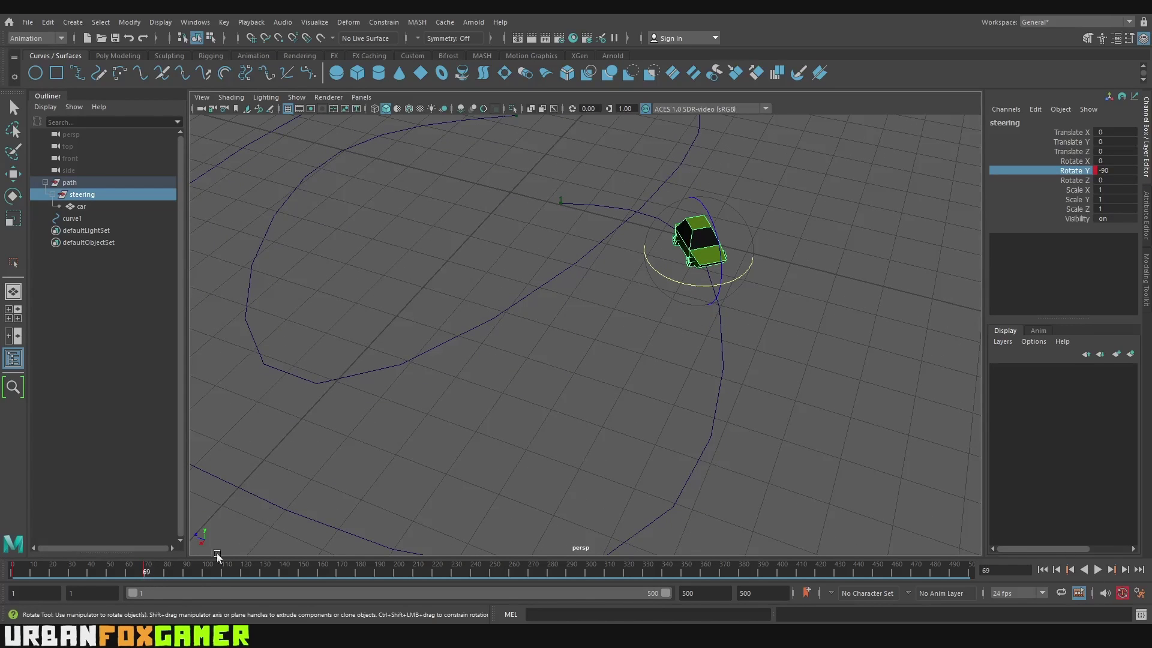
Move ahead on the timeline and swing the steering group's Rotate Y to -125.553 for a drift.
drag(157, 570, 174, 575)
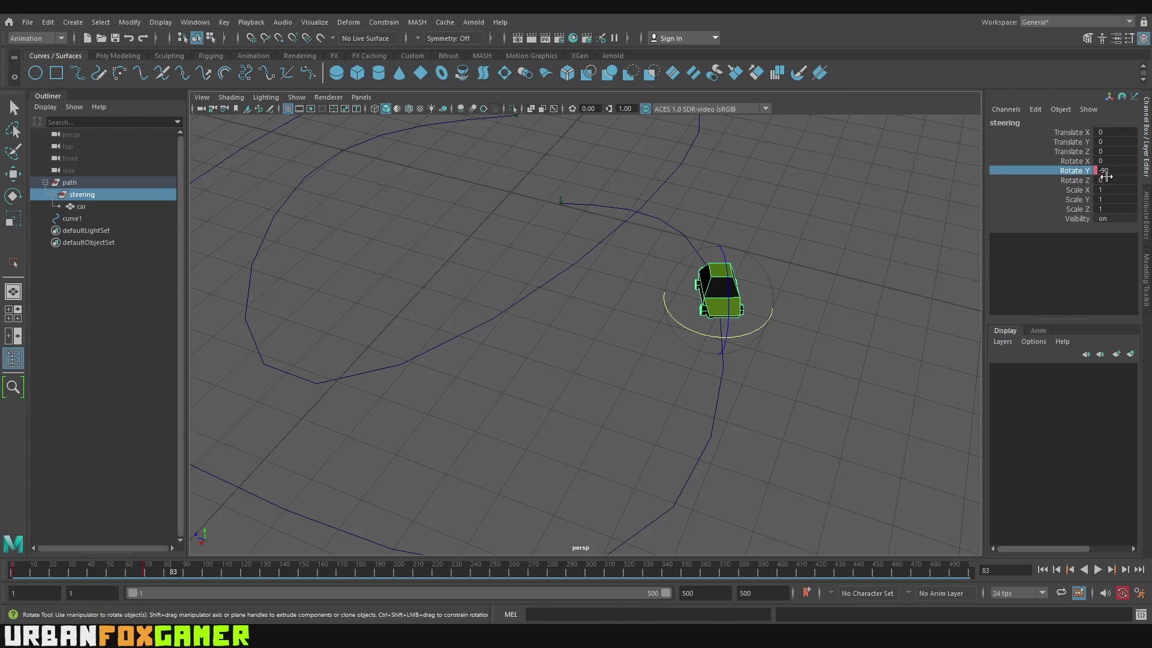
drag(757, 330, 728, 331)
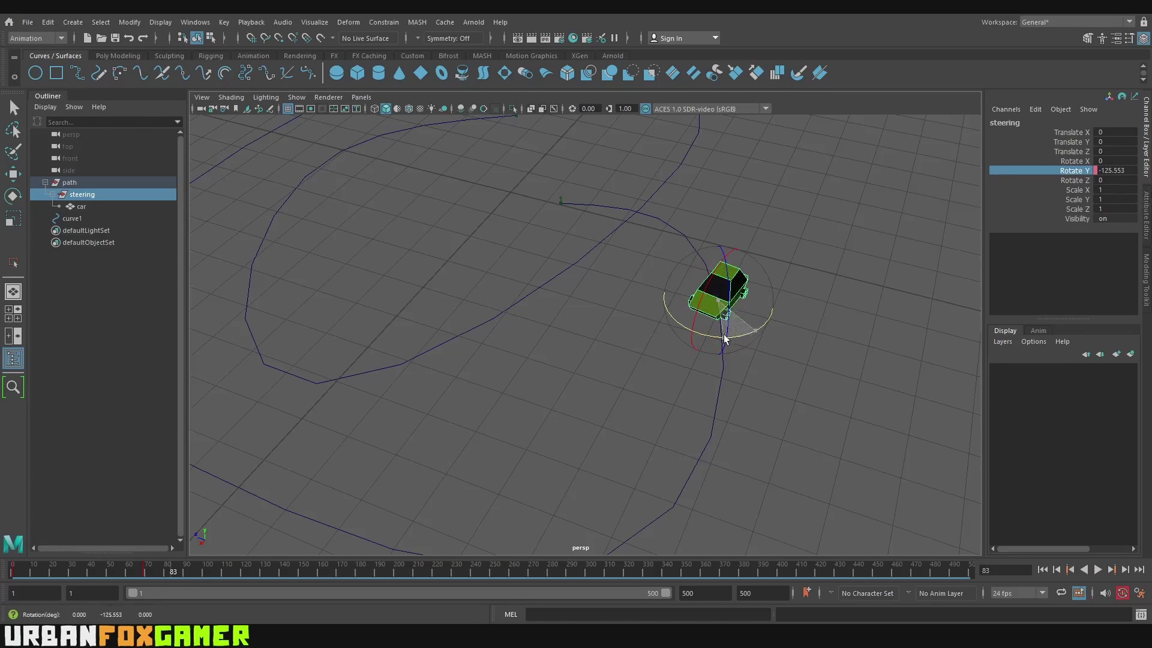
alt+right_drag(729, 331, 681, 387)
alt+middle_drag(681, 387, 667, 390)
drag(149, 575, 396, 577)
alt+middle_drag(394, 465, 420, 516)
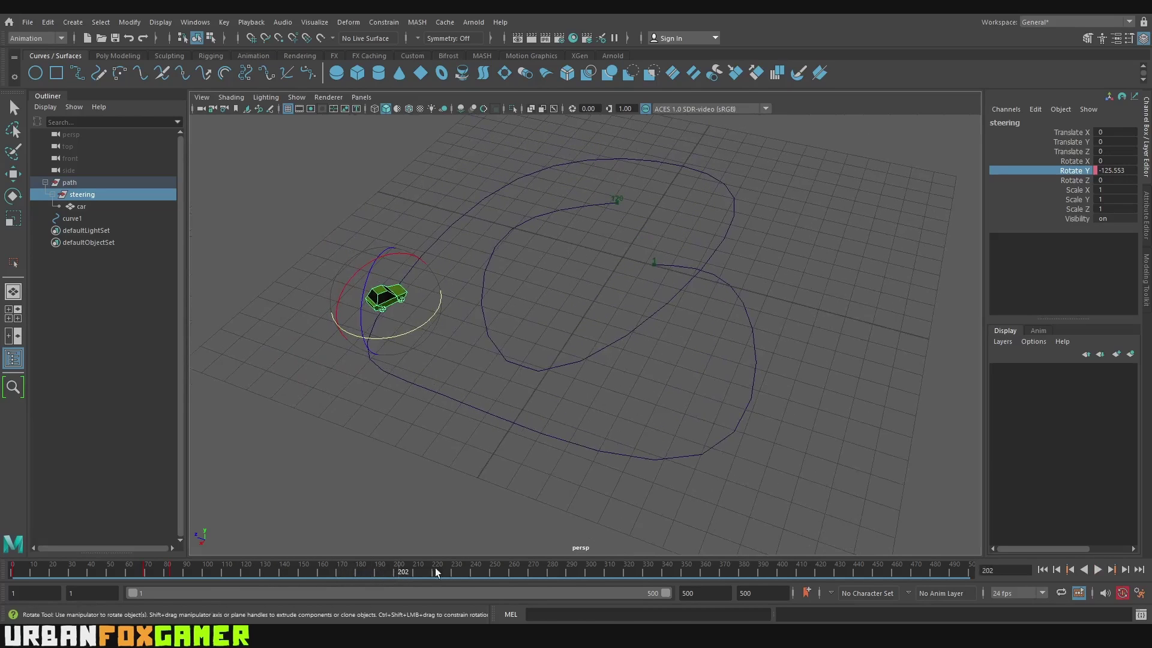
drag(432, 577, 294, 569)
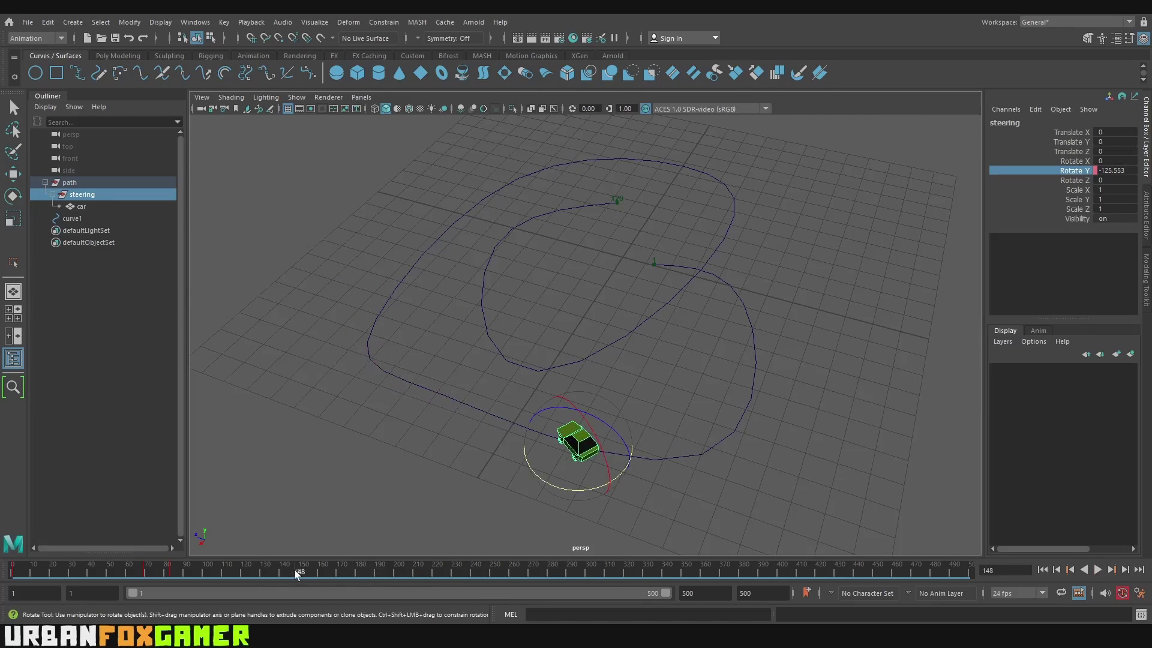
Key the steering's -125.553 Rotate Y drift angle at frame 148.
right_click(1068, 170)
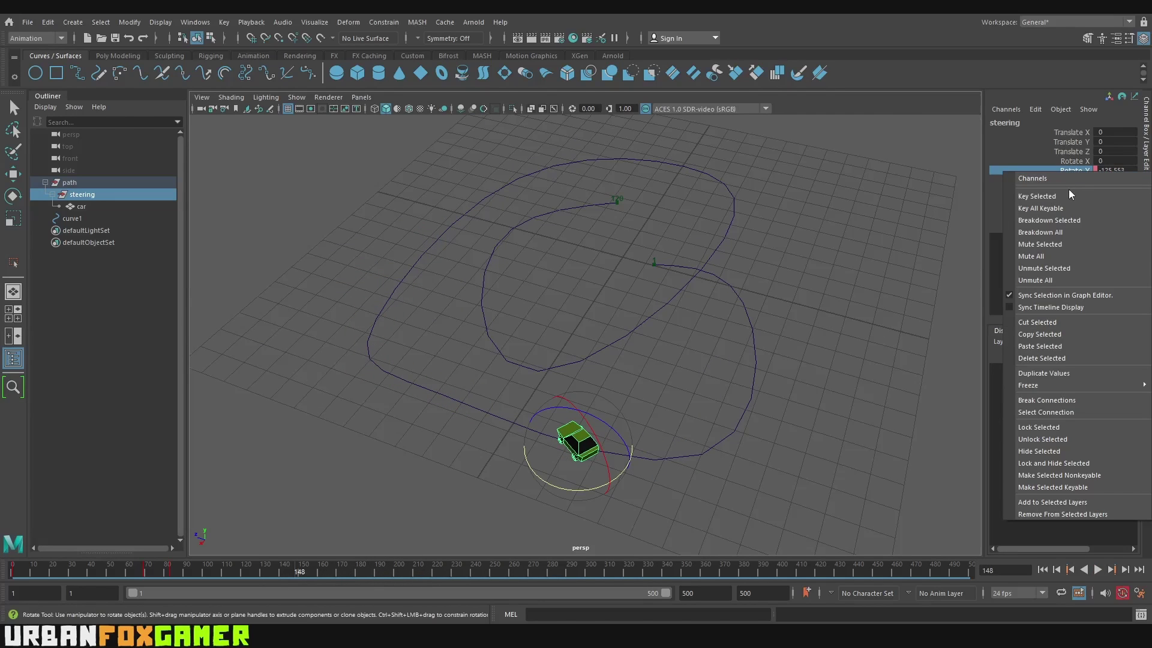
click(1068, 195)
key(alt+v)
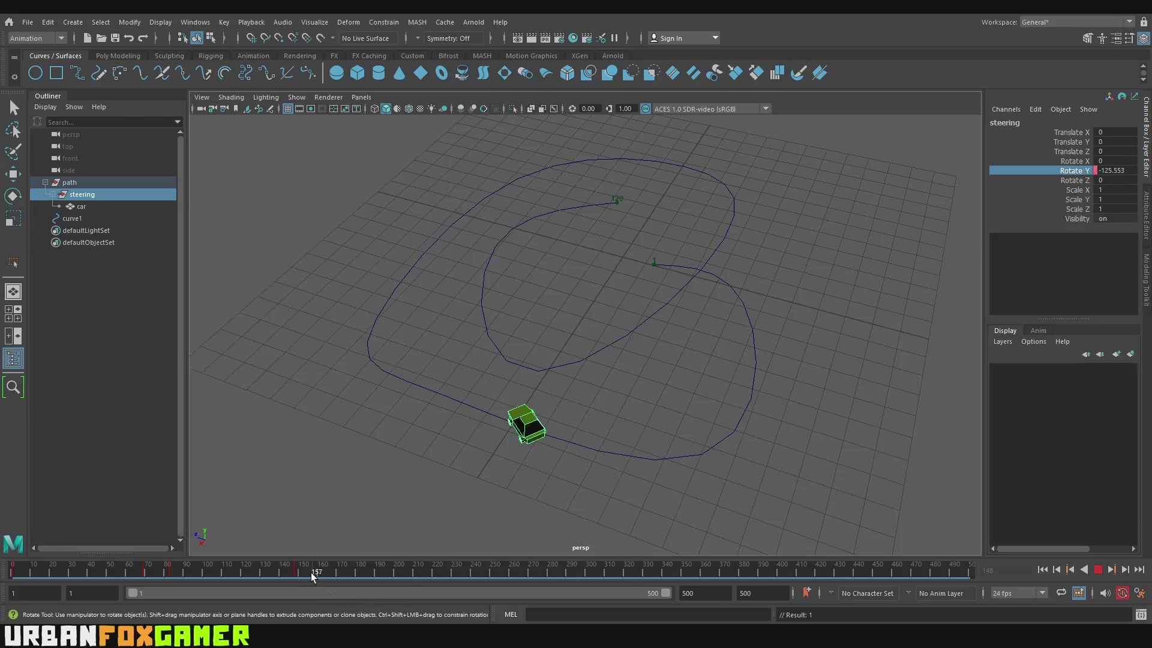
Straighten the steering to -90 on Rotate Y at frame 158, then scrub back to check.
key(alt+v)
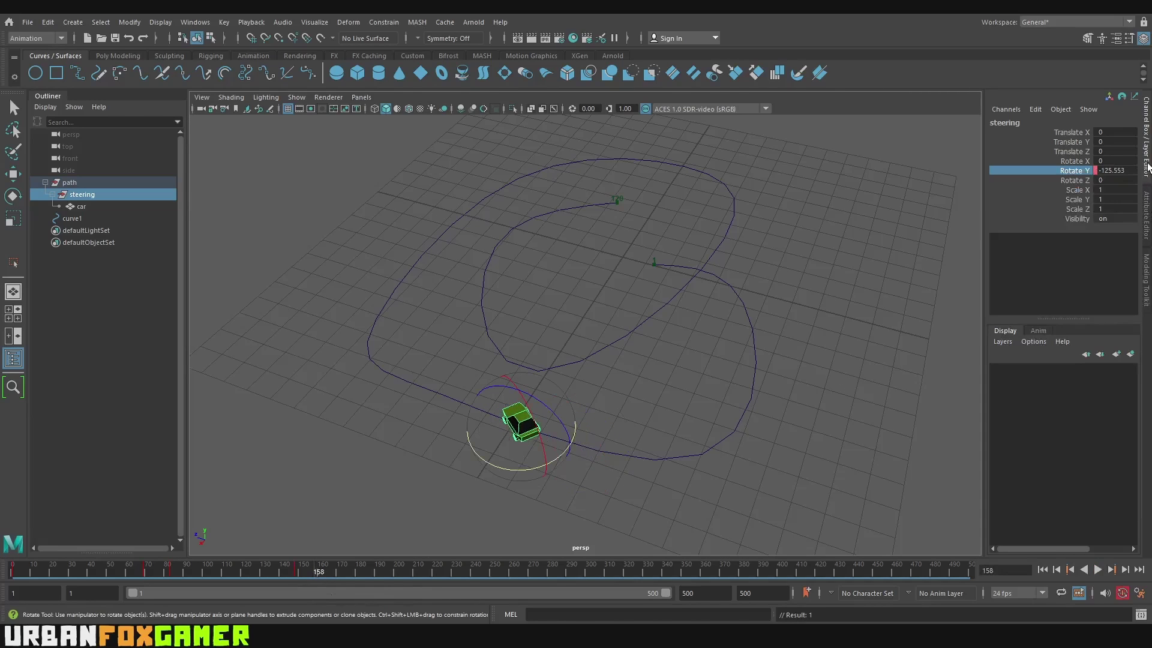
double_click(1121, 171)
text(-)
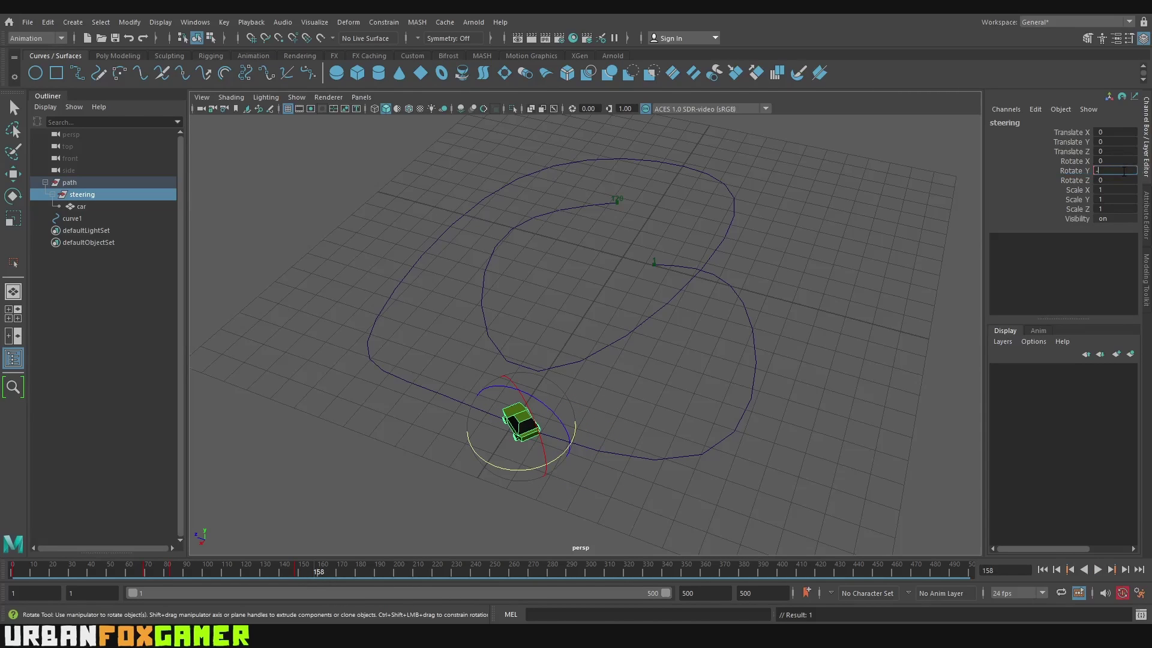
text(90)
key(Return)
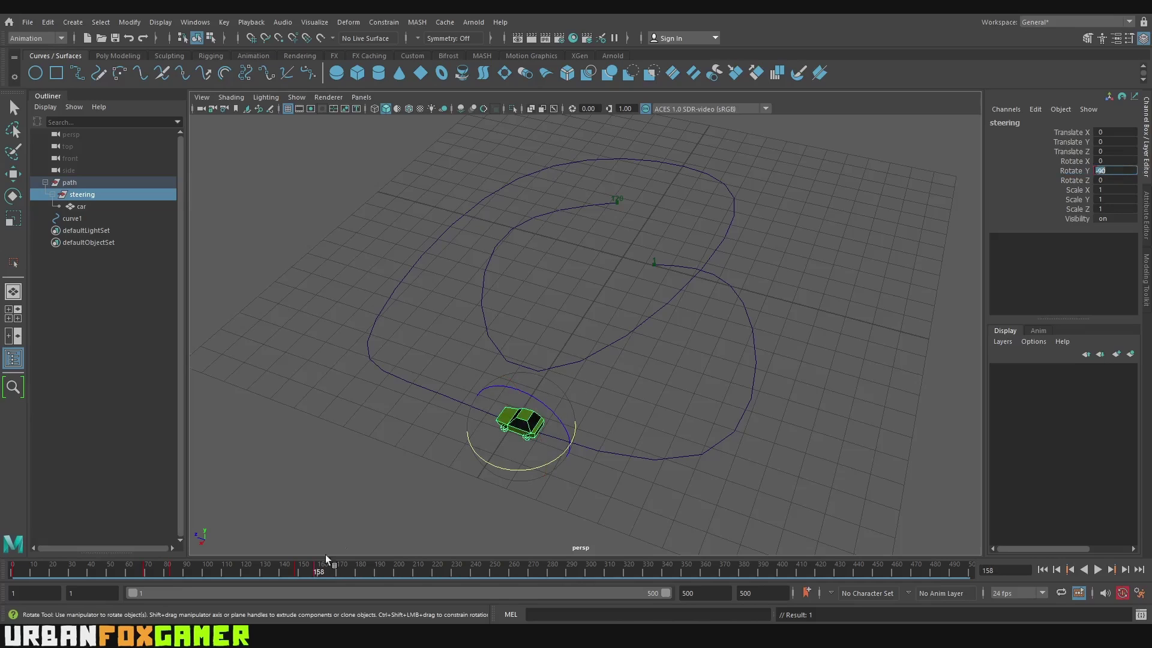
drag(325, 568, 353, 569)
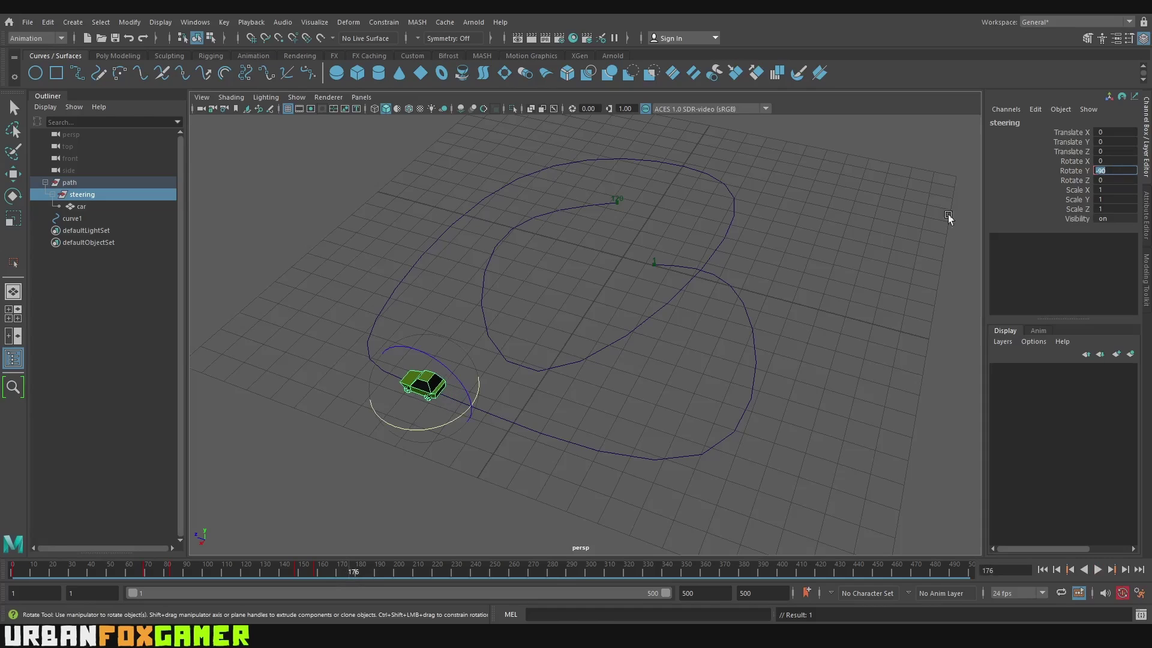
Key the straightened -90 steering on Rotate Y at frame 176, moving on to frame 181.
right_click(1078, 172)
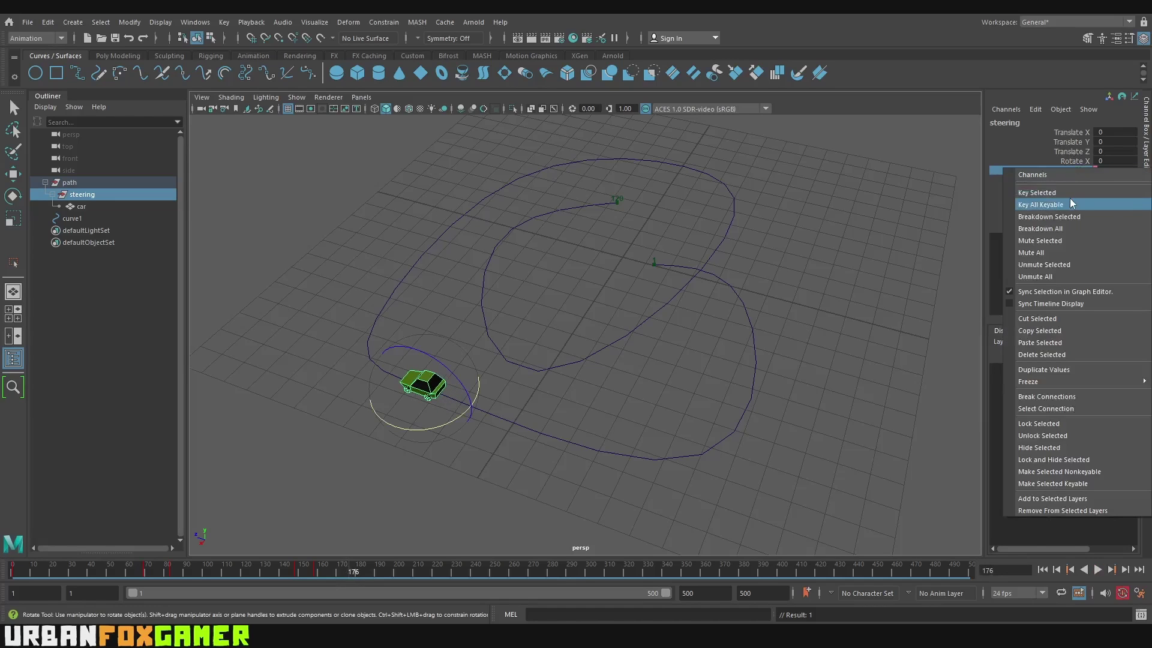
click(1067, 192)
click(362, 570)
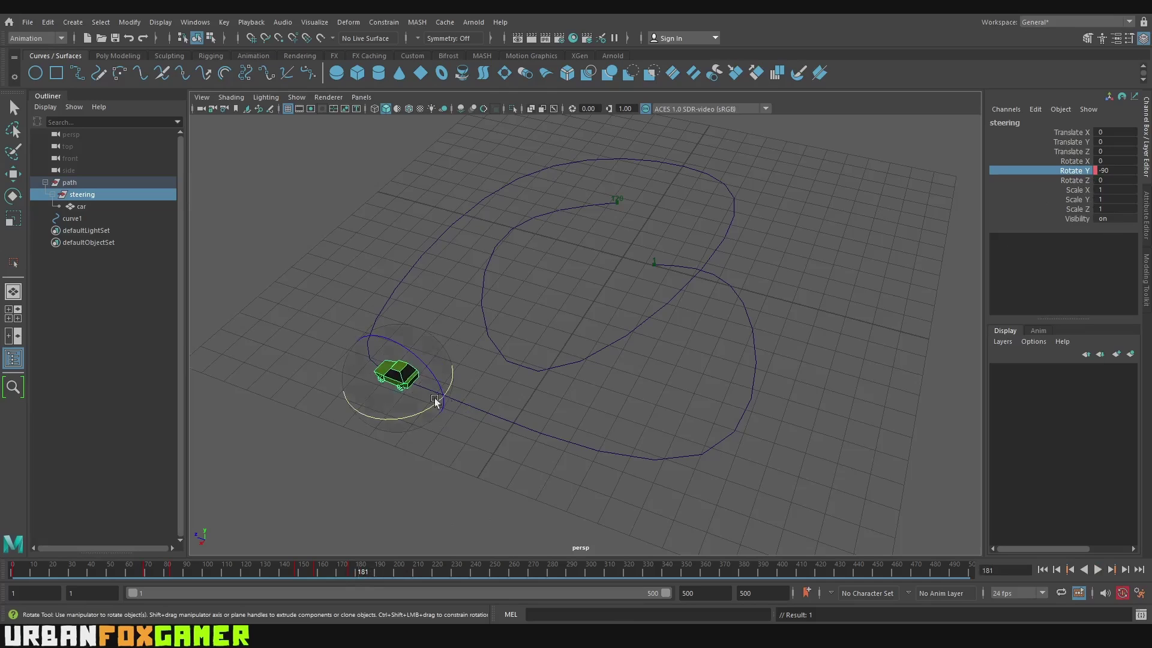
Swing the steering to about -154.271 for a sharper drift, previewing playback up to frame 204.
drag(429, 409, 359, 422)
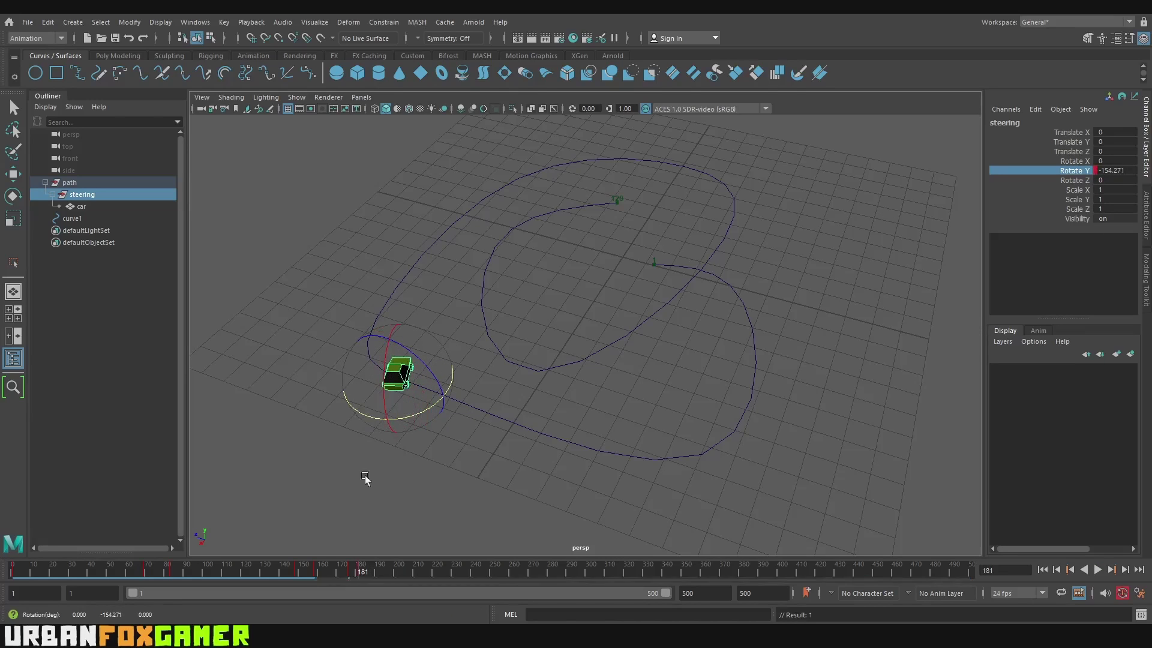
key(alt+v)
drag(337, 570, 402, 556)
key(e)
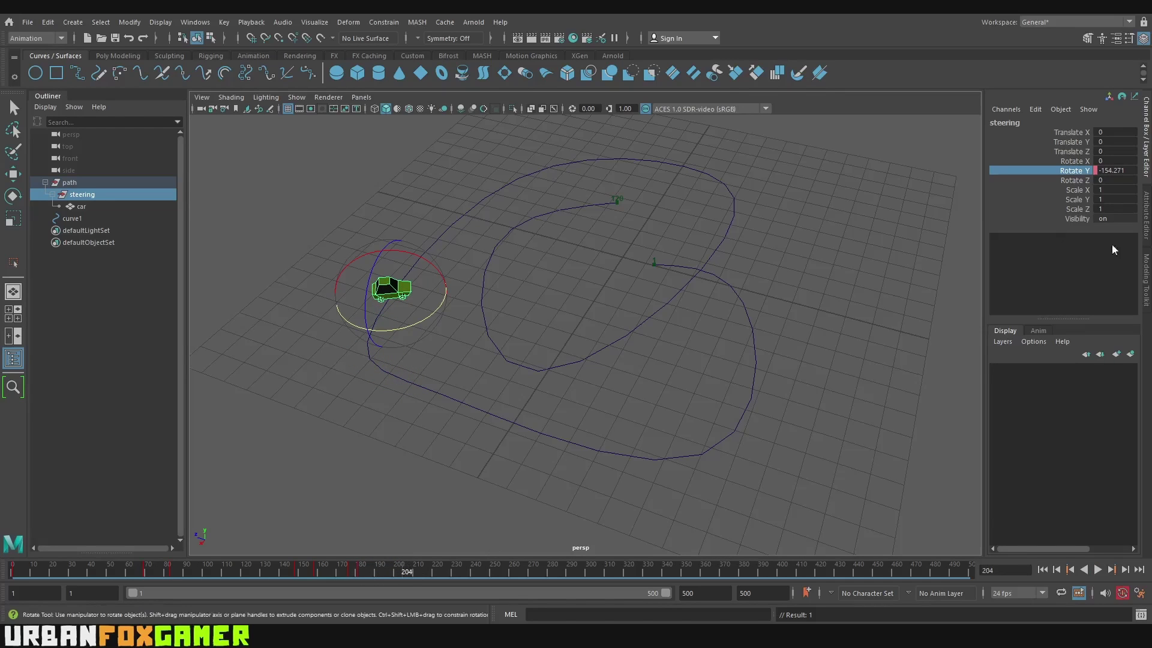
Key the -154.271 drift angle on Rotate Y at frame 204, advancing to frame 212.
right_click(1075, 171)
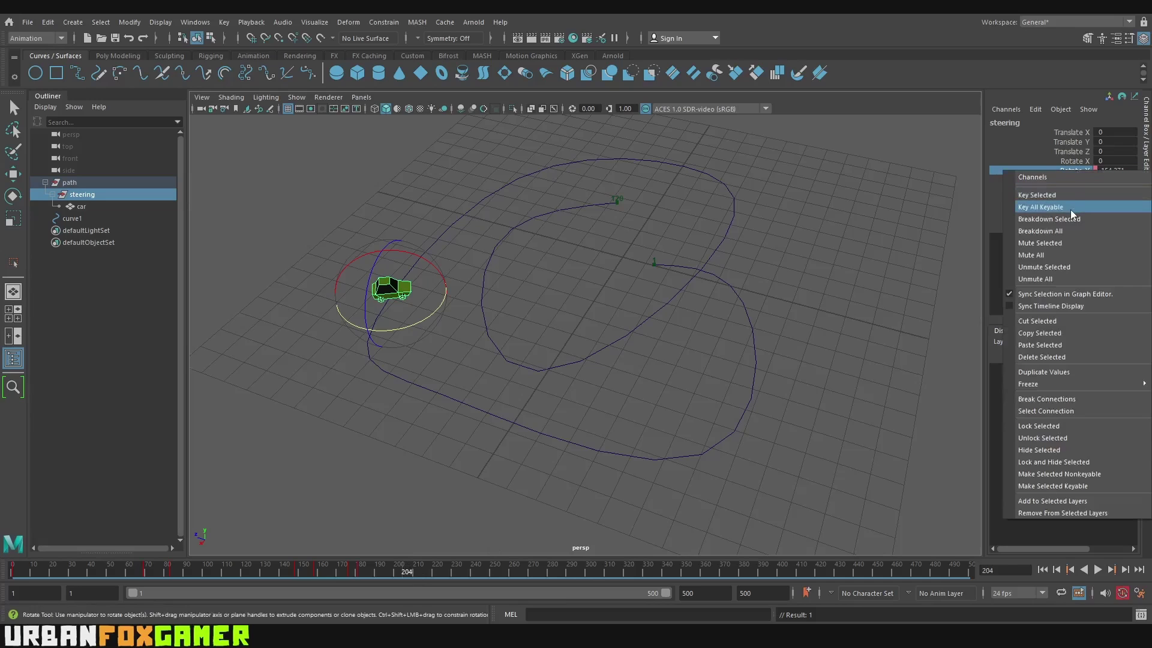
click(1069, 195)
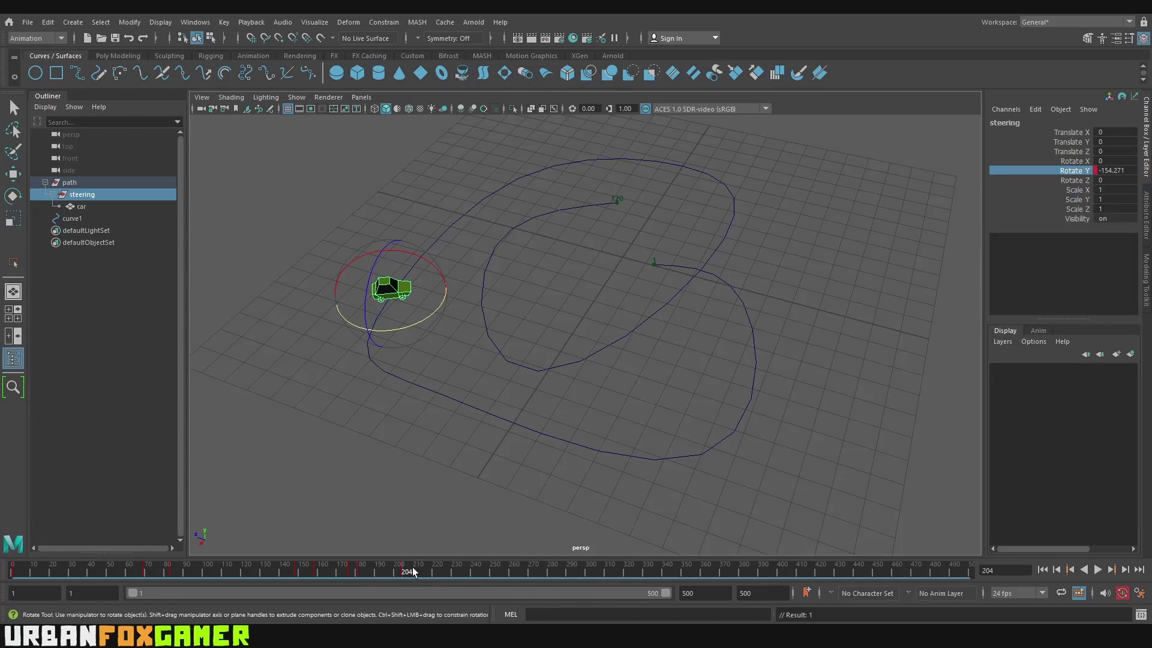
drag(413, 571, 423, 571)
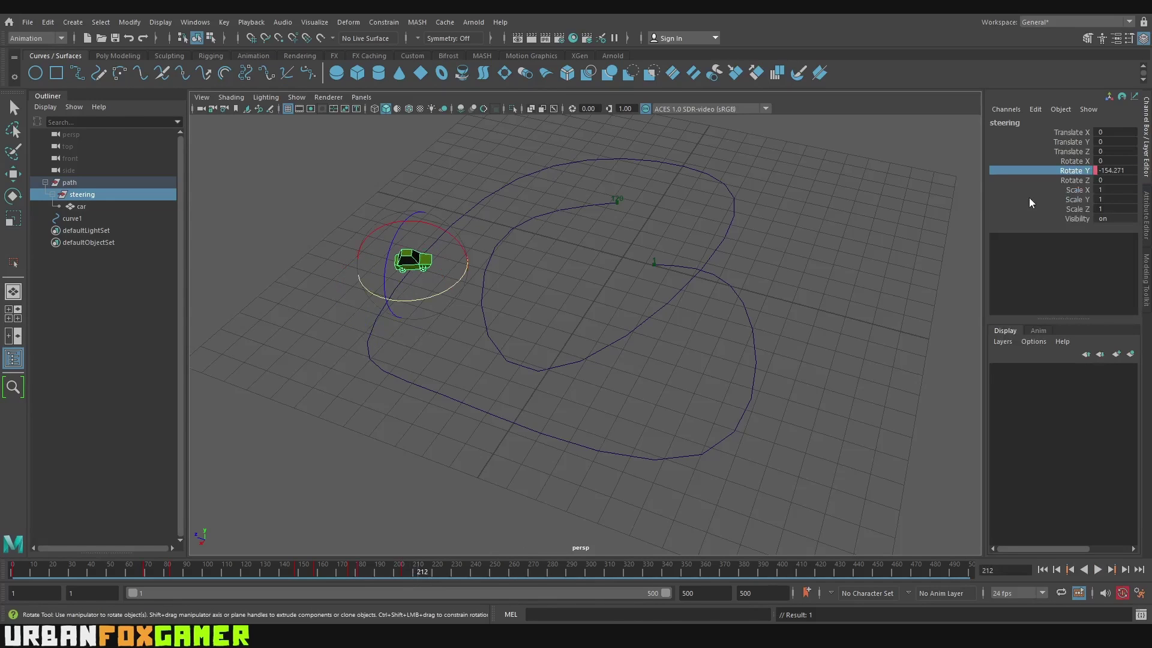
Return the steering Rotate Y to -90 at frame 212 and scrub through to review both drifts.
double_click(1114, 170)
text(9)
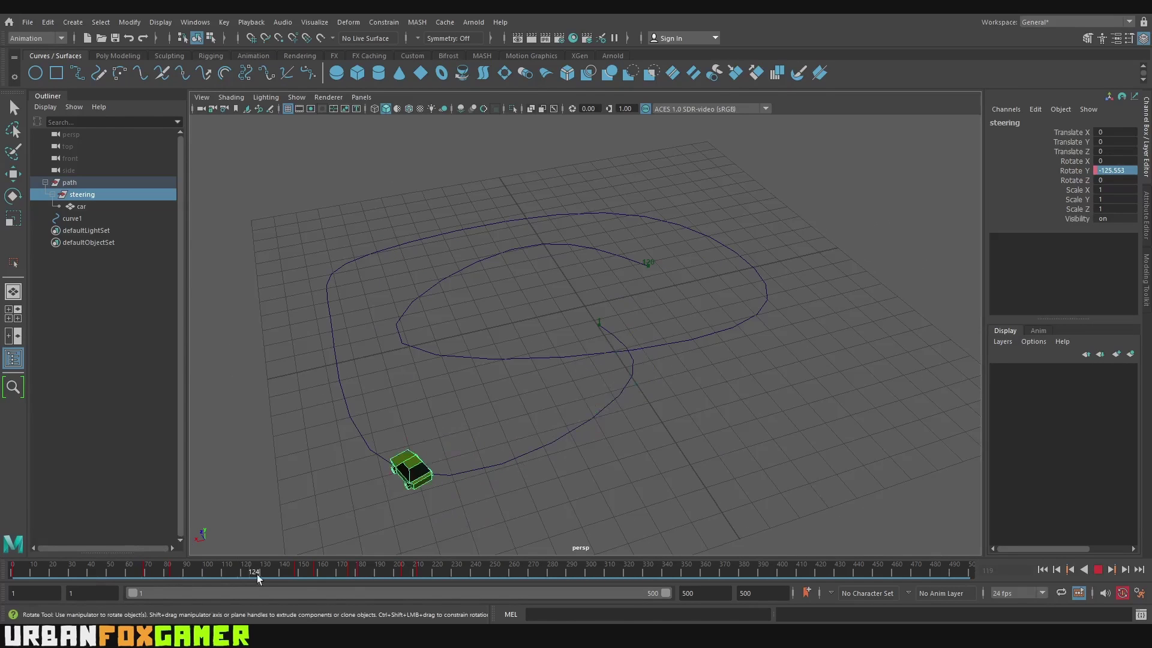
drag(256, 574, 538, 574)
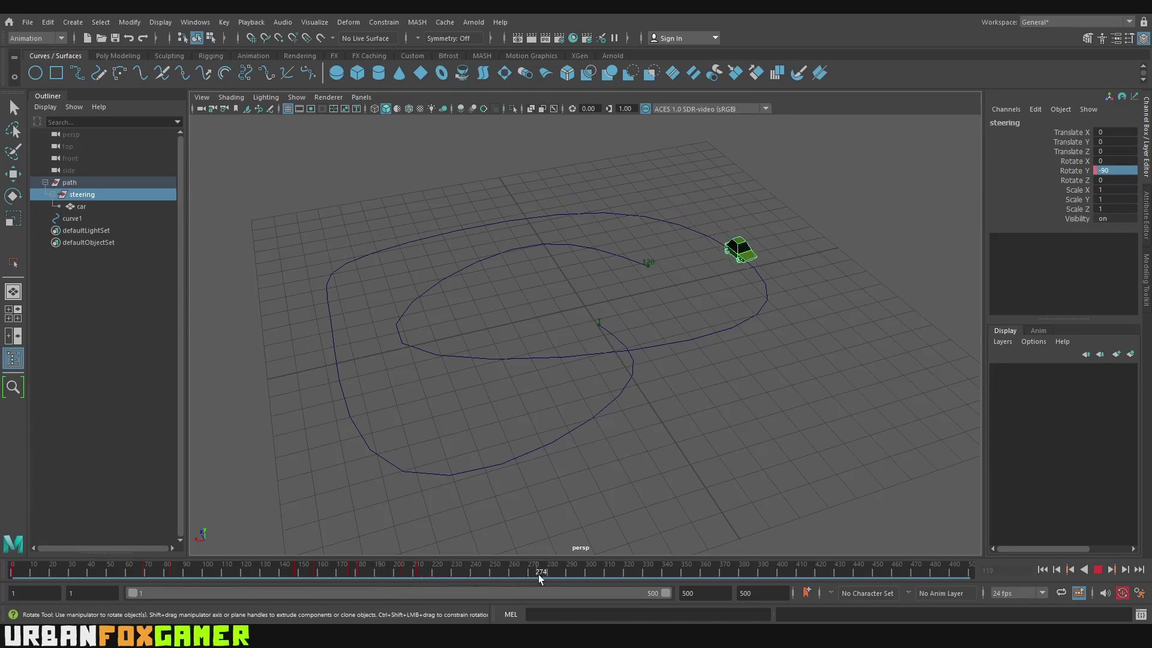